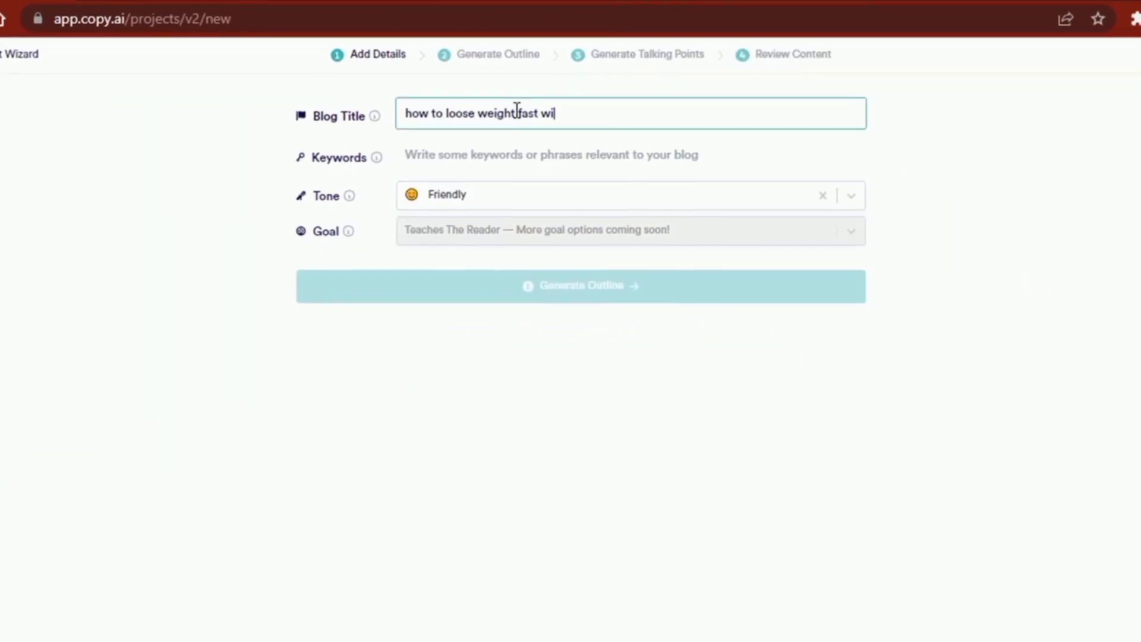
Enter keywords 'weihtt loss, diet, health, nutrition', set the tone to Bold, and generate the outline.
left_click(486, 149)
type("weihtt loss, diet, health, nu")
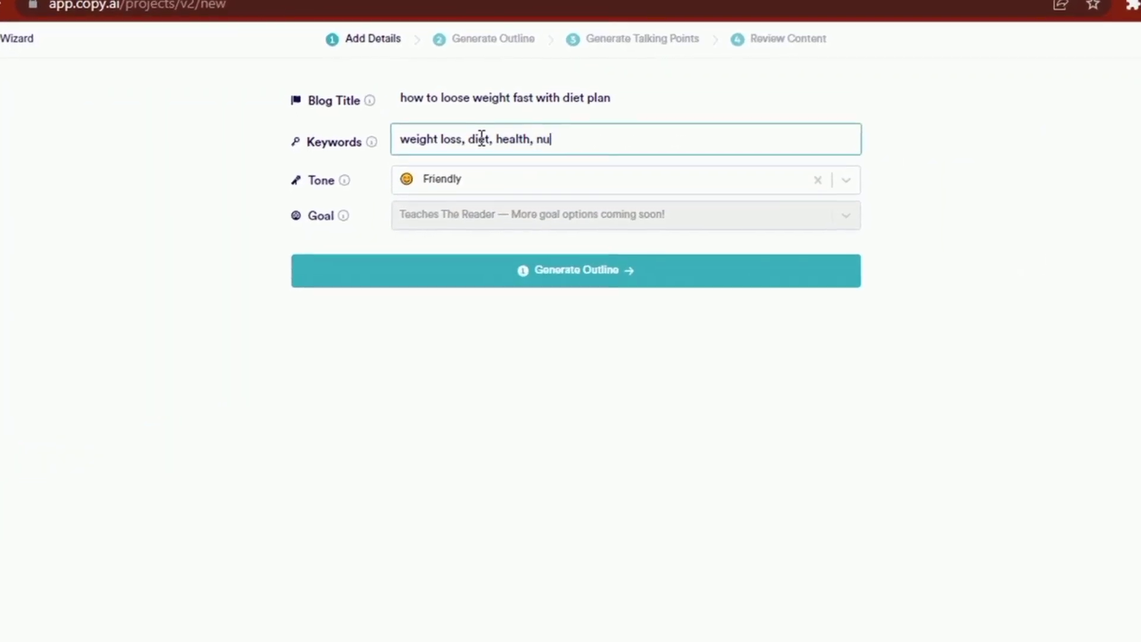
type("trition")
left_click(534, 180)
left_click(531, 324)
left_click(533, 271)
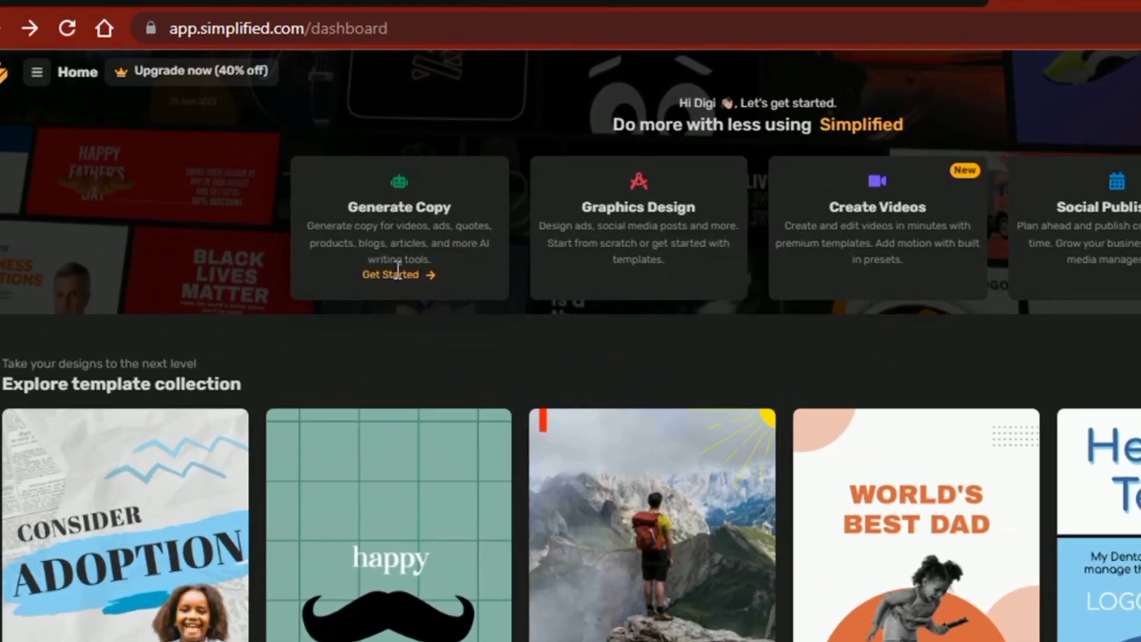
Try starting a new AI-written document in Simplified's copy-writing tools.
left_click(398, 271)
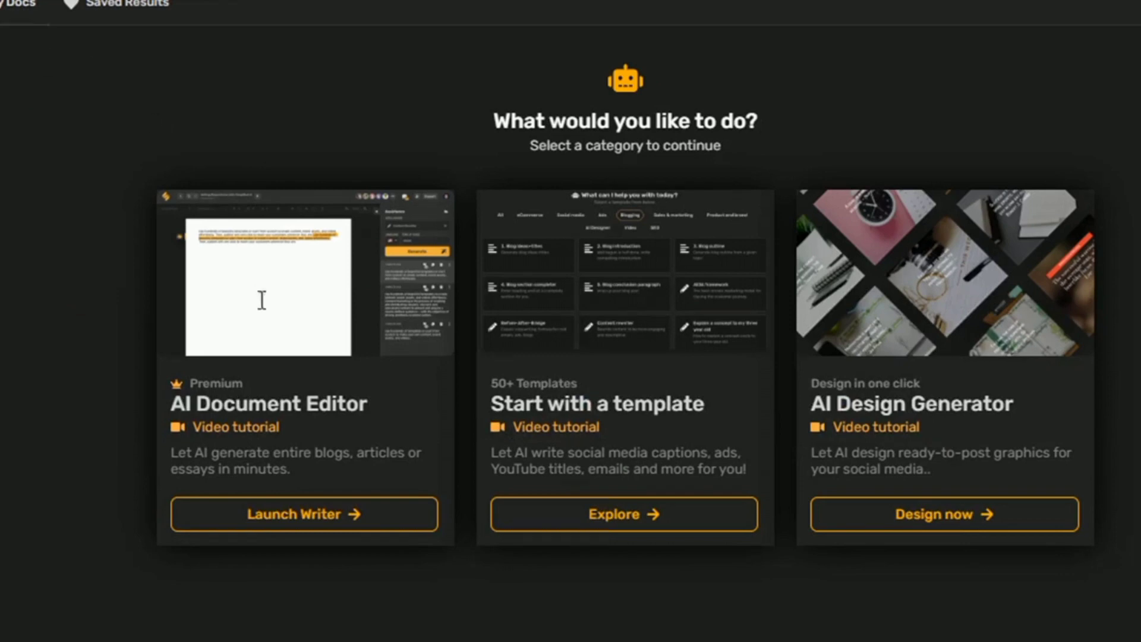
left_click(286, 513)
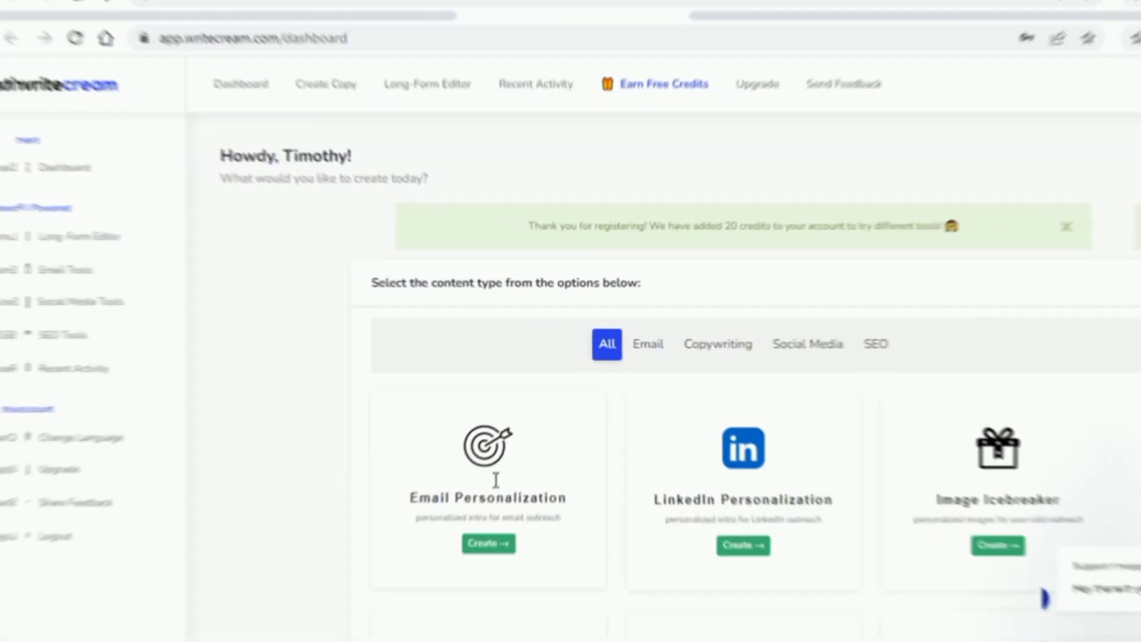
scroll(496, 479, "down", 10)
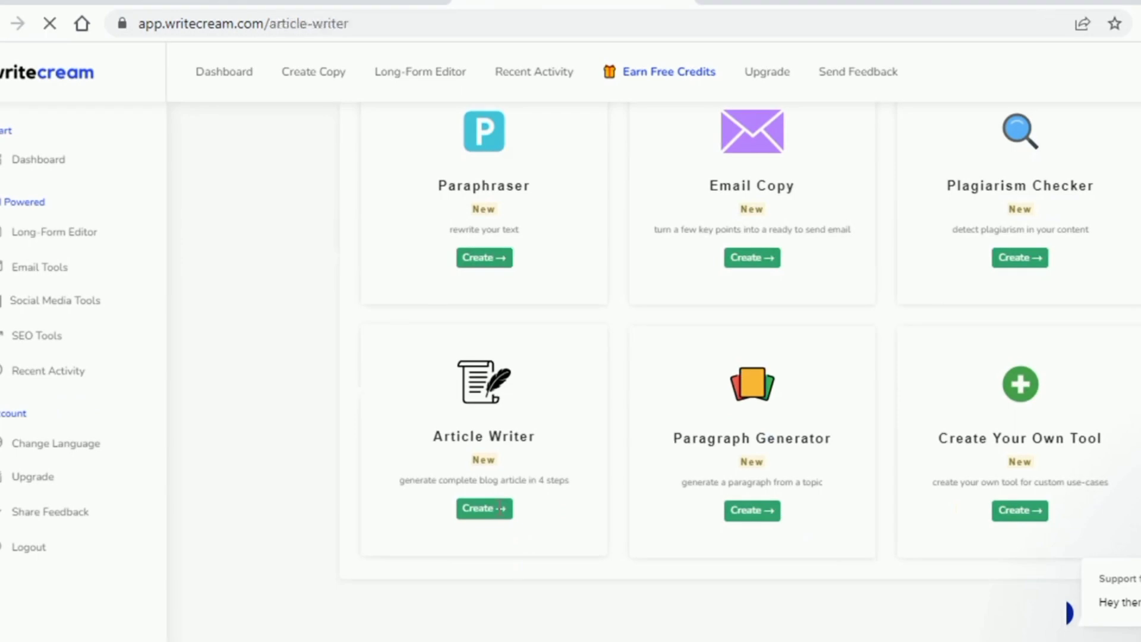
Enter the topic 'how to loose weight fast with diet plan' and pick the third title idea.
left_click(456, 407)
type("how to loose weight fast with diet plan")
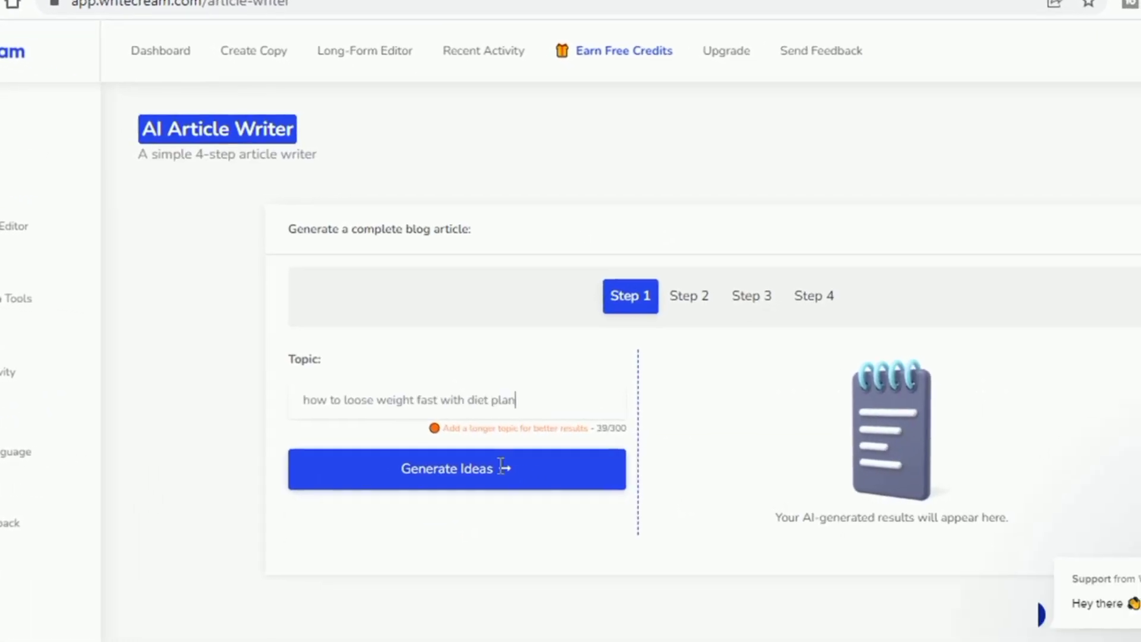
left_click(502, 467)
left_click(826, 404)
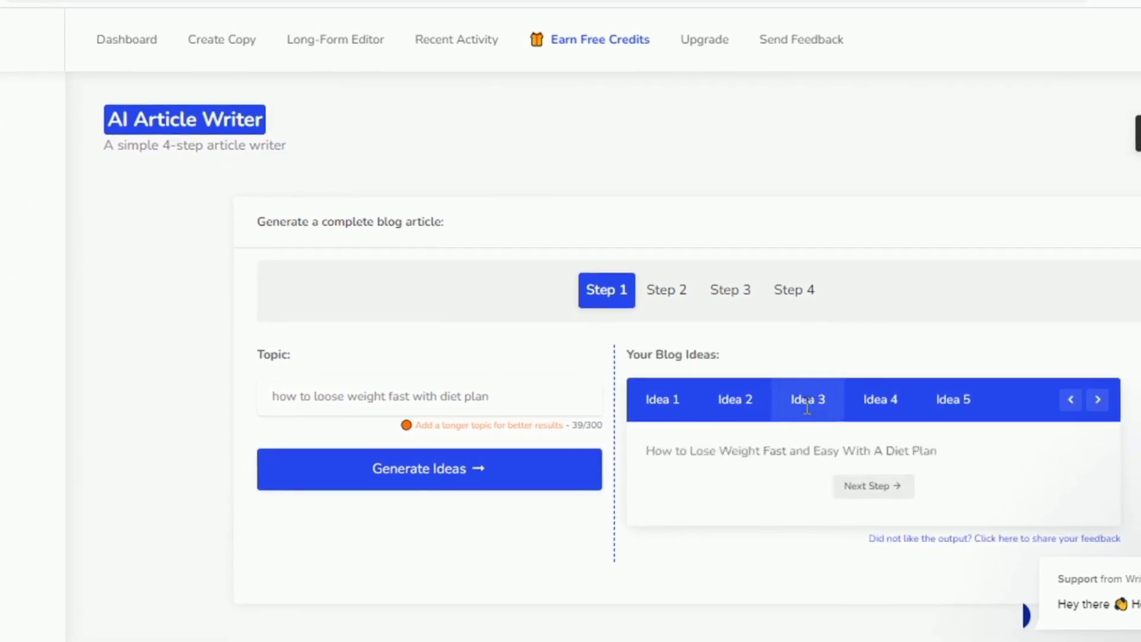
left_click(886, 484)
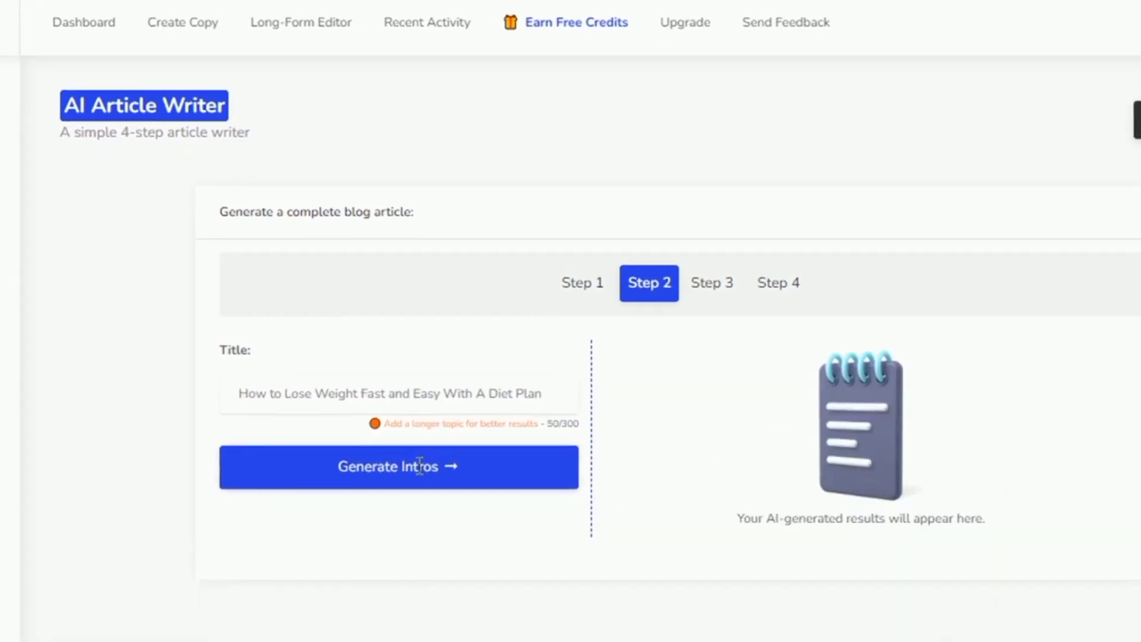
Generate blog intros and continue with intro 4.
left_click(420, 465)
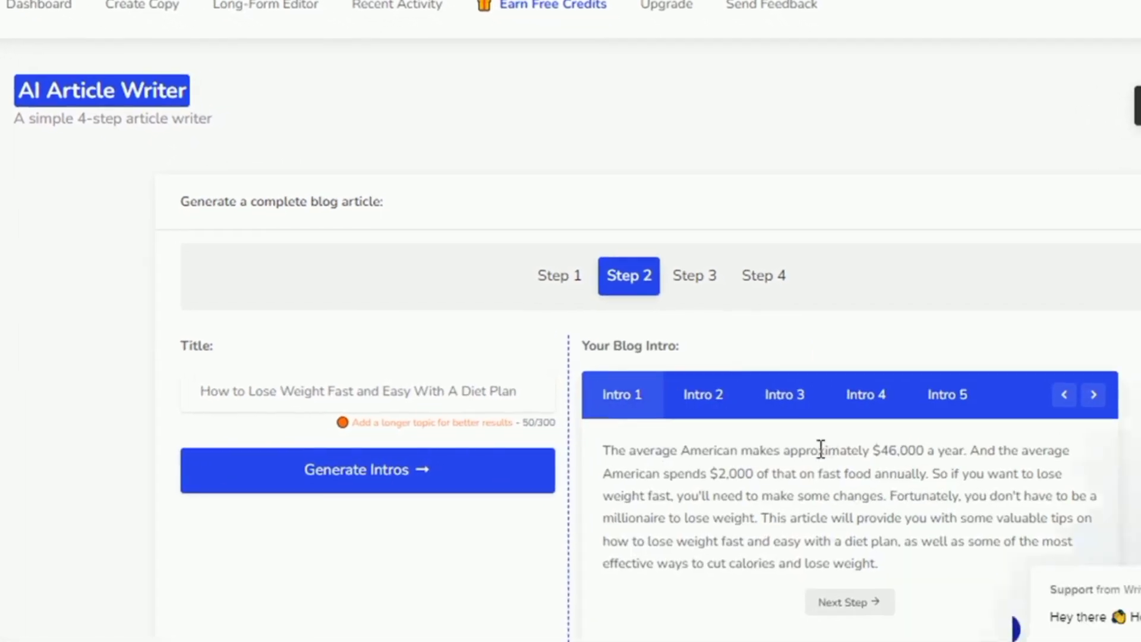
left_click(722, 396)
left_click(798, 395)
left_click(850, 391)
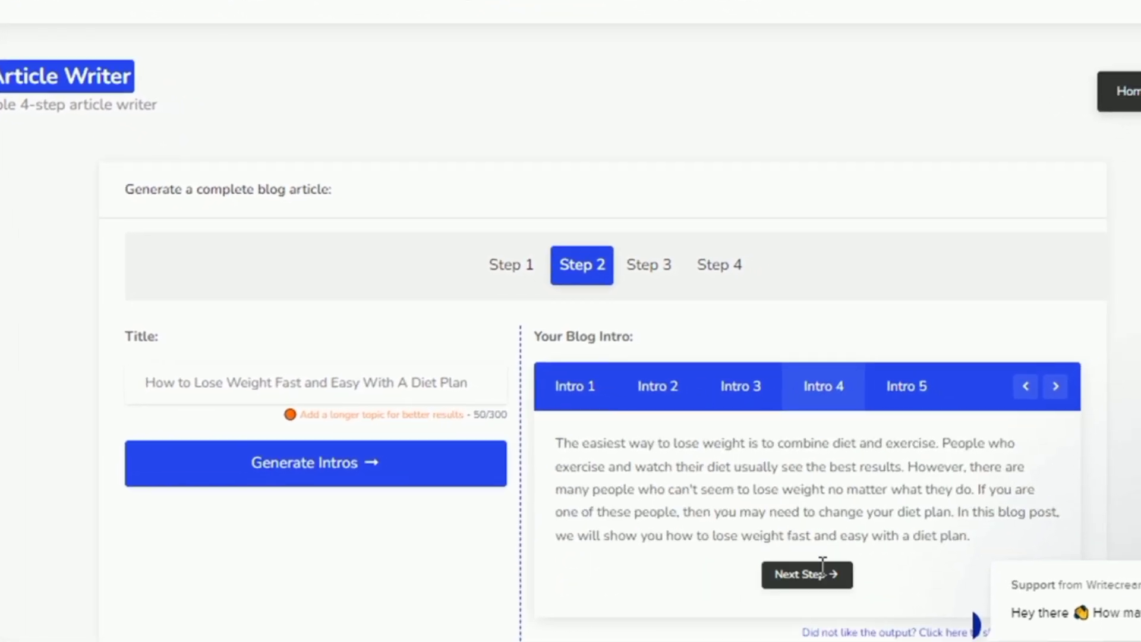
left_click(830, 580)
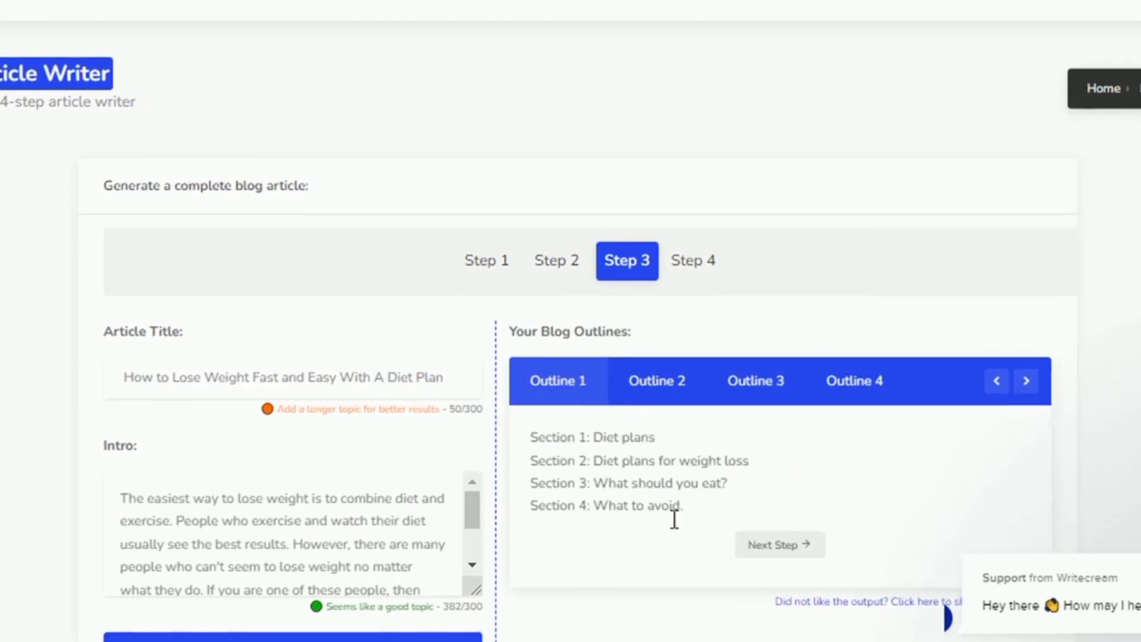
Compare the generated outlines and generate the full article.
left_click(656, 381)
left_click(756, 380)
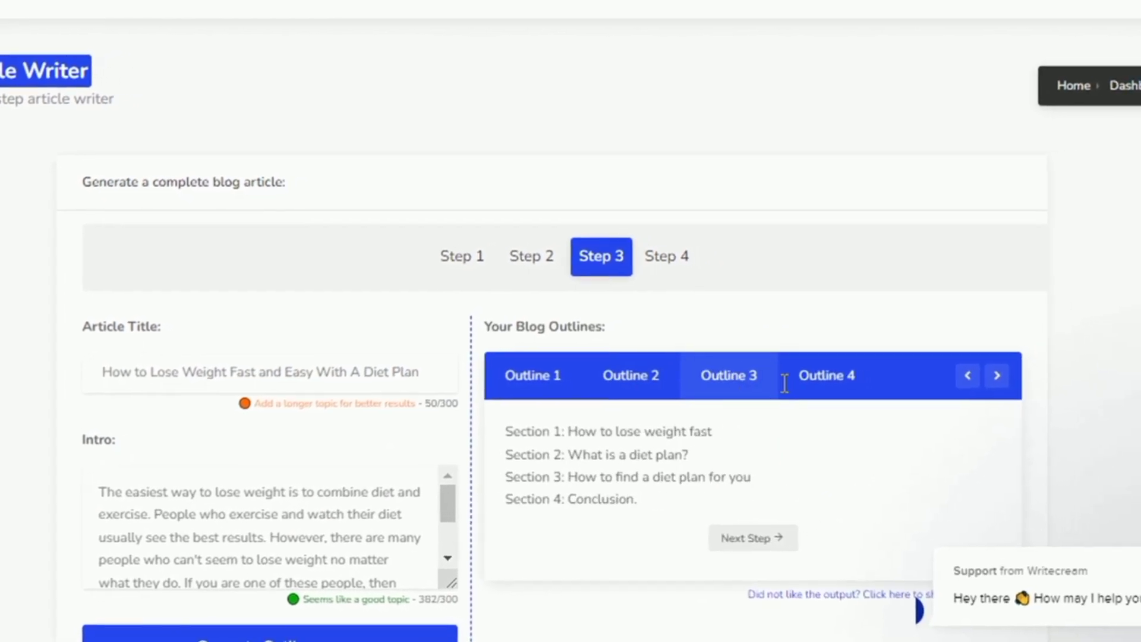
left_click(854, 381)
left_click(718, 531)
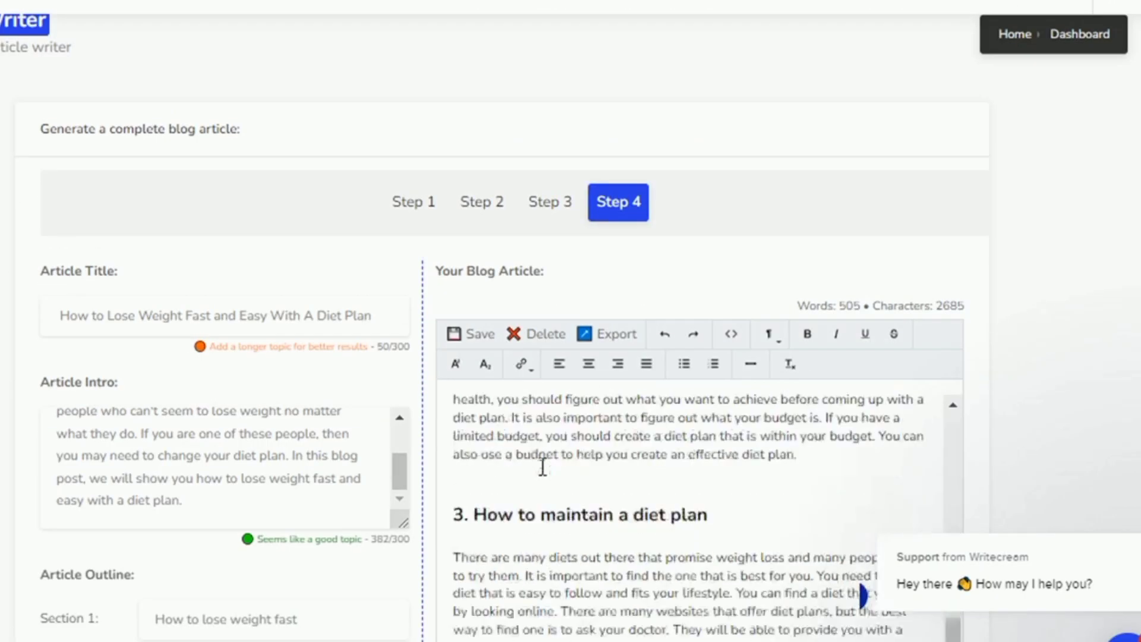
Copy the whole generated article and paste it into the Google Doc.
key("ctrl+a")
right_click(552, 193)
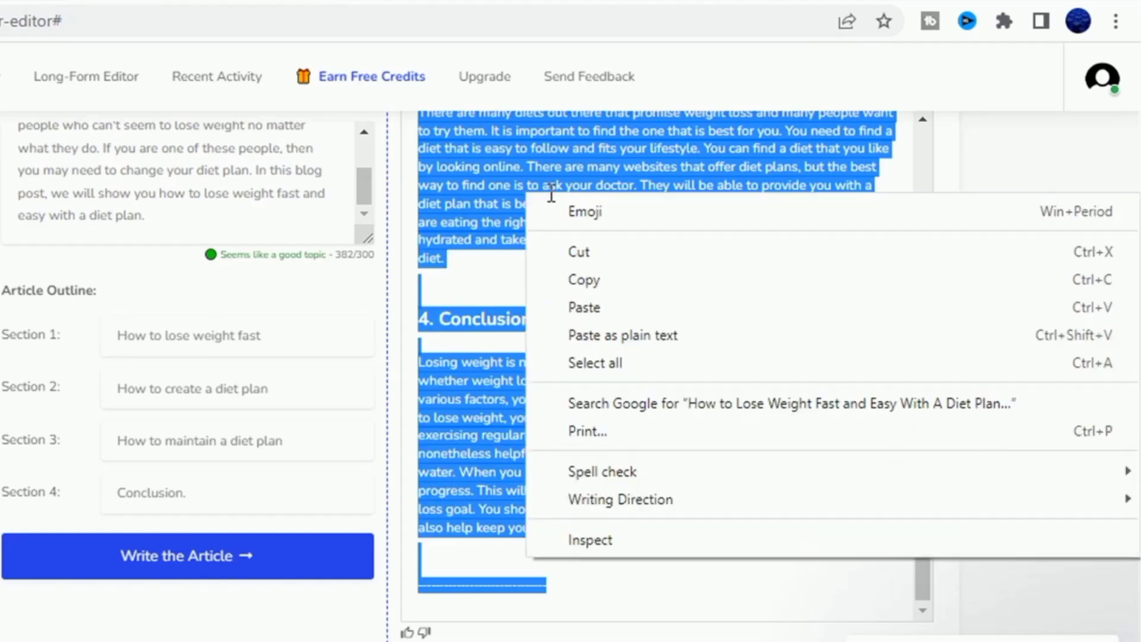
left_click(574, 275)
key("alt+Tab")
key("ctrl+v")
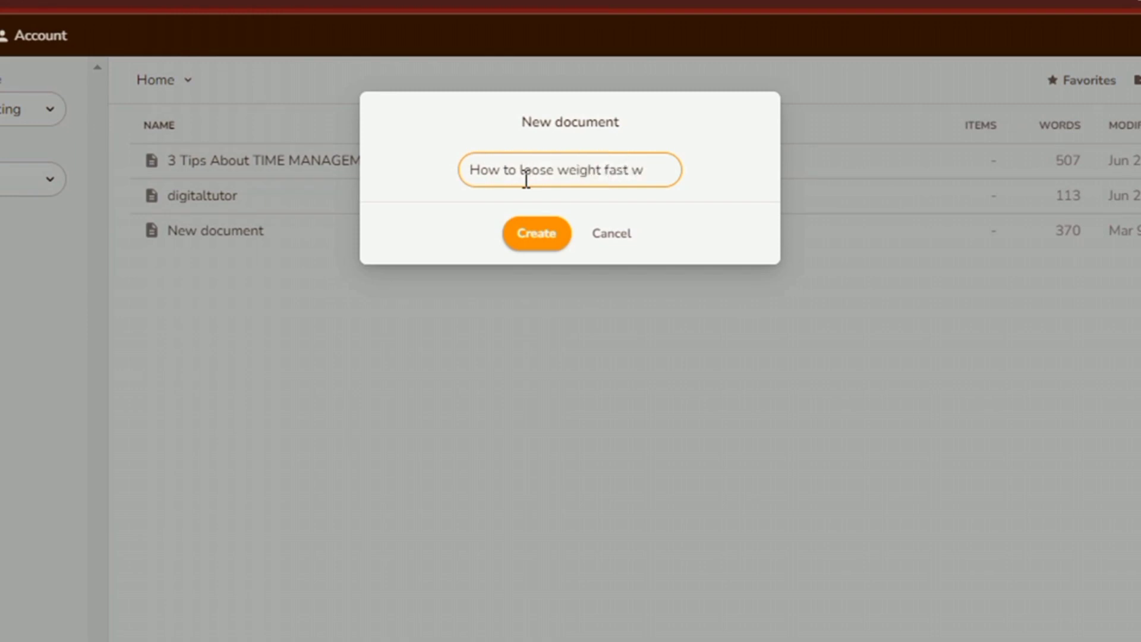
Create the Rytr document and generate text with Blog Idea & Outline and Blog Section Writing.
key("Return")
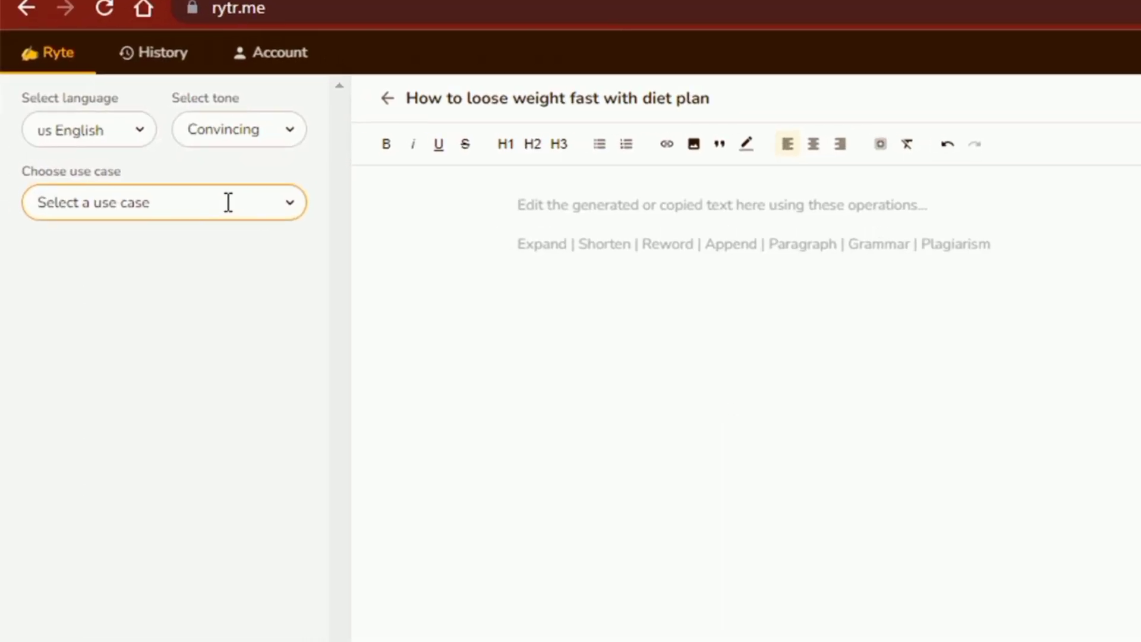
left_click(208, 207)
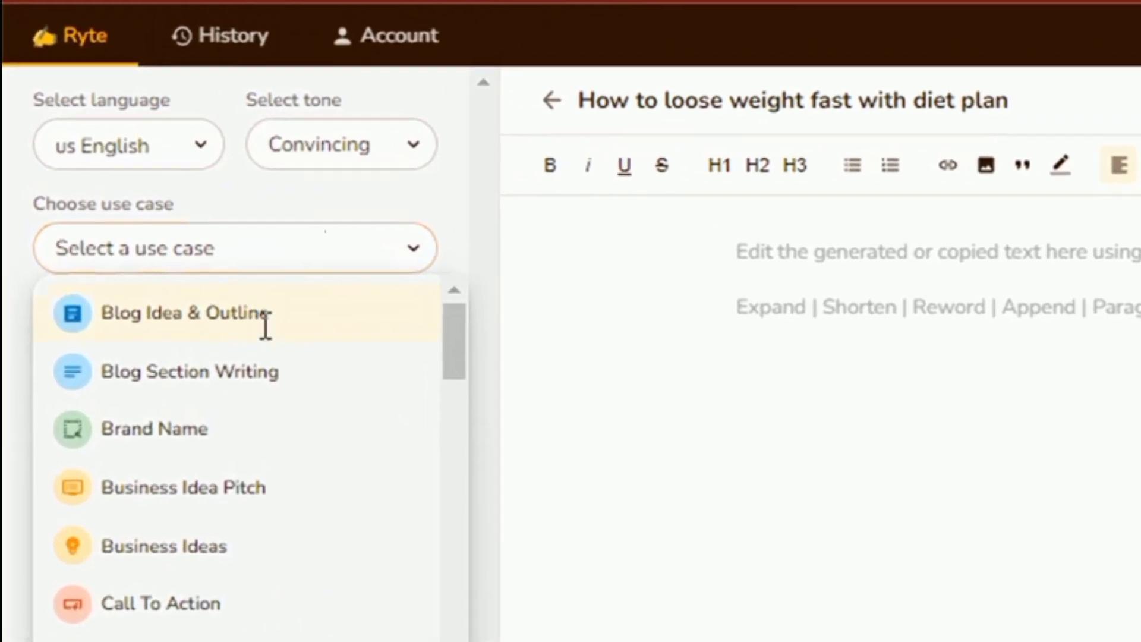
left_click(255, 304)
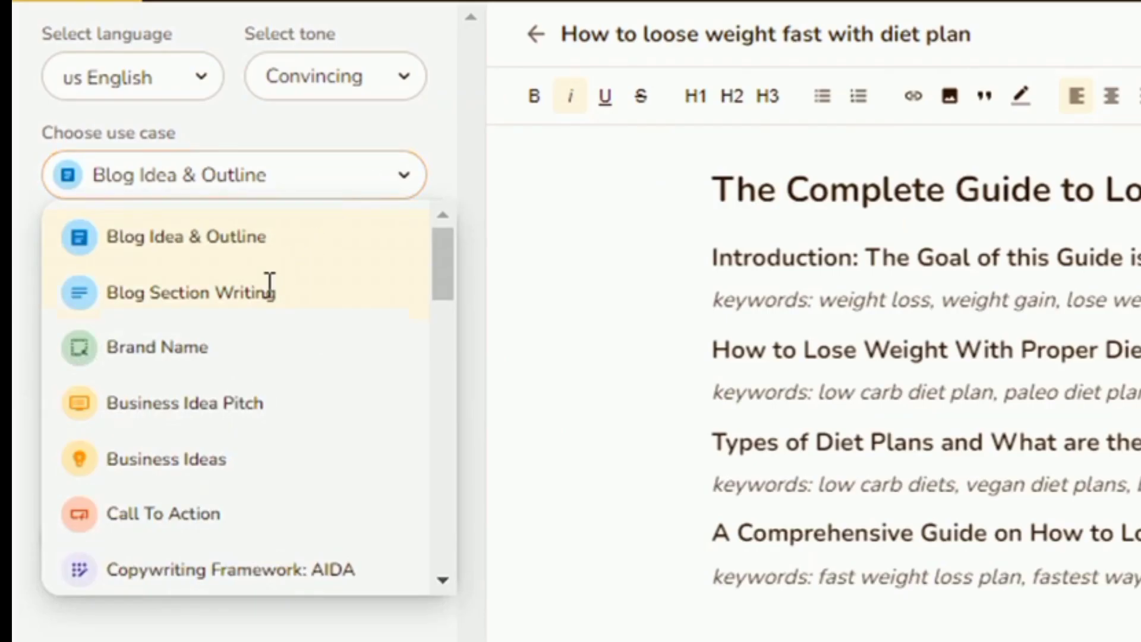
left_click(267, 293)
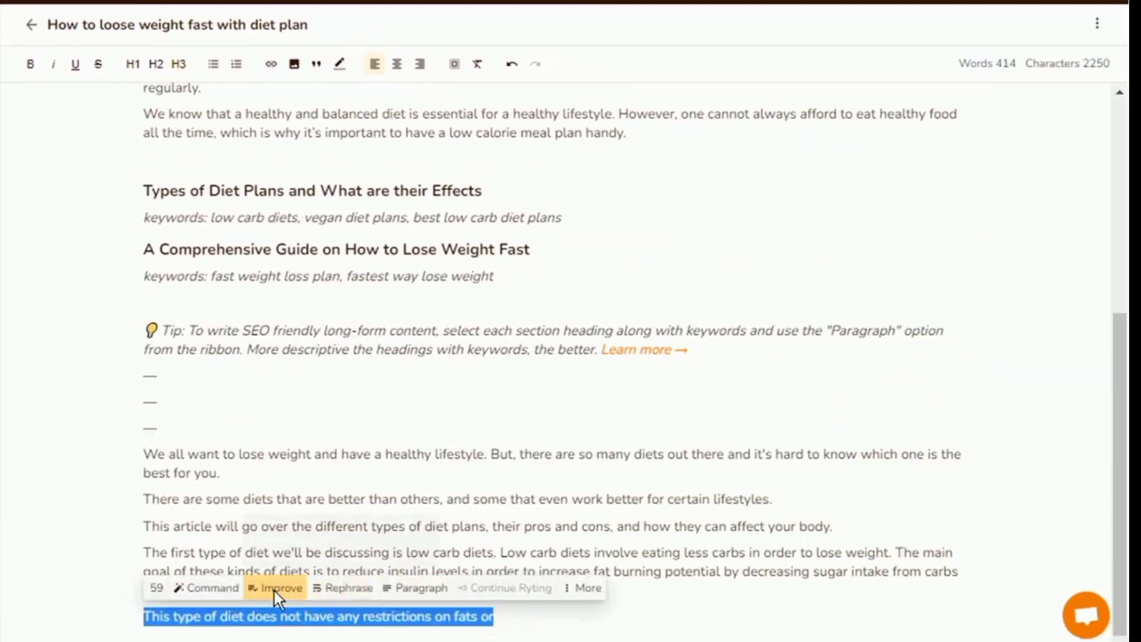
Select and copy all of Rytr's generated text.
key("ctrl+a")
right_click(323, 224)
left_click(380, 286)
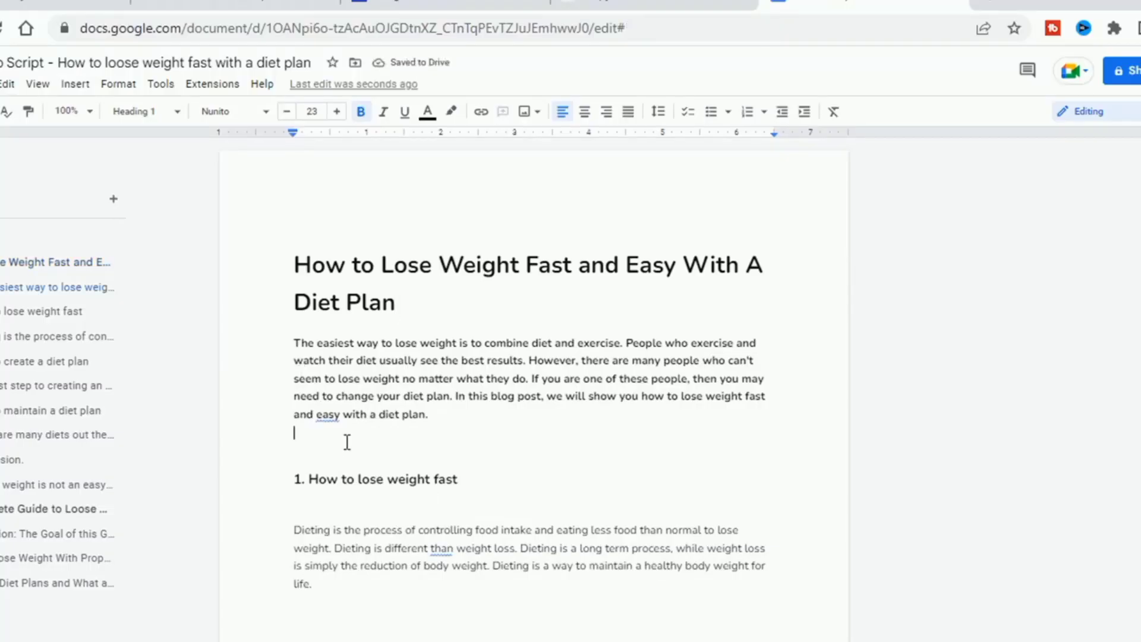
Remove the blank line above the first heading and fix the typos 'could' and 'one's'.
key("BackSpace")
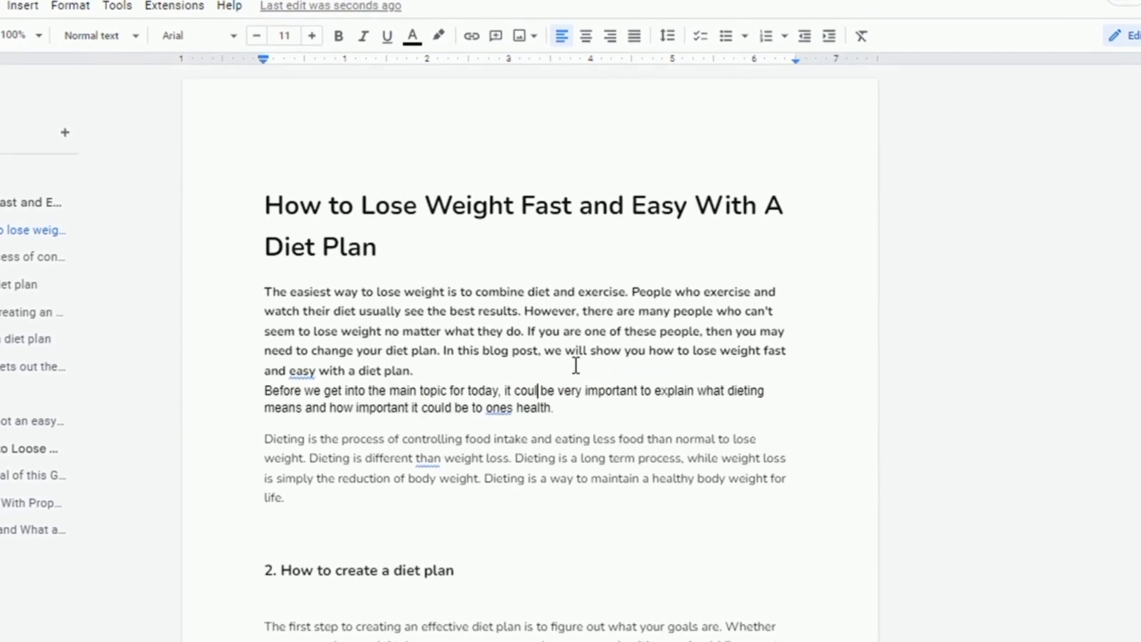
type("d")
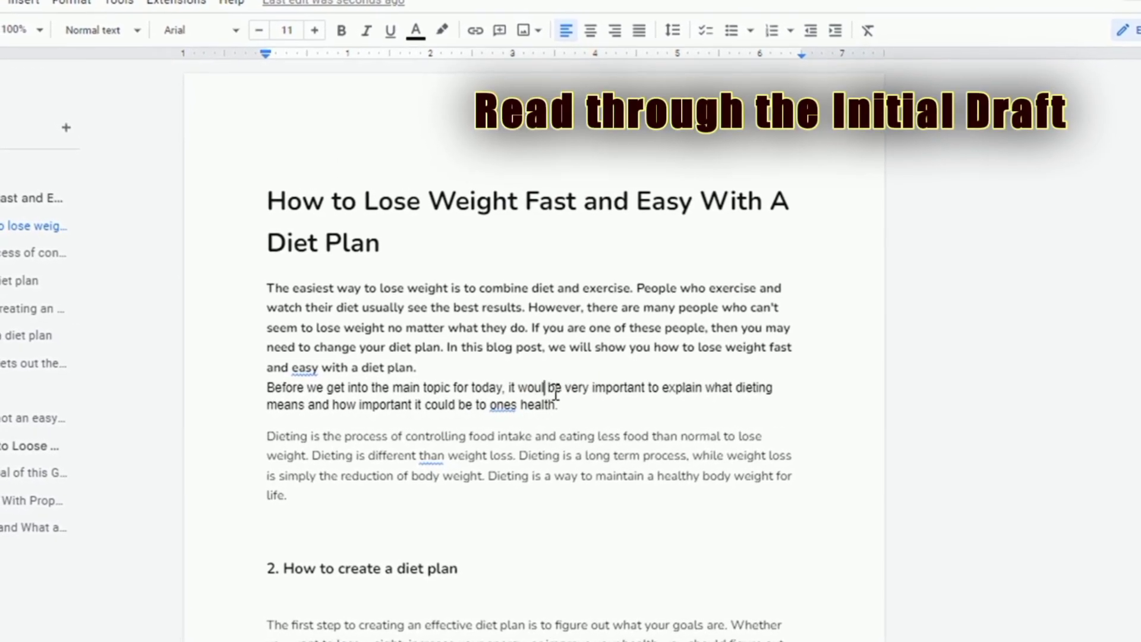
left_click(506, 404)
type("'")
Strip the numbers from the section headings, starting at the diet plan creation heading.
left_click(295, 570)
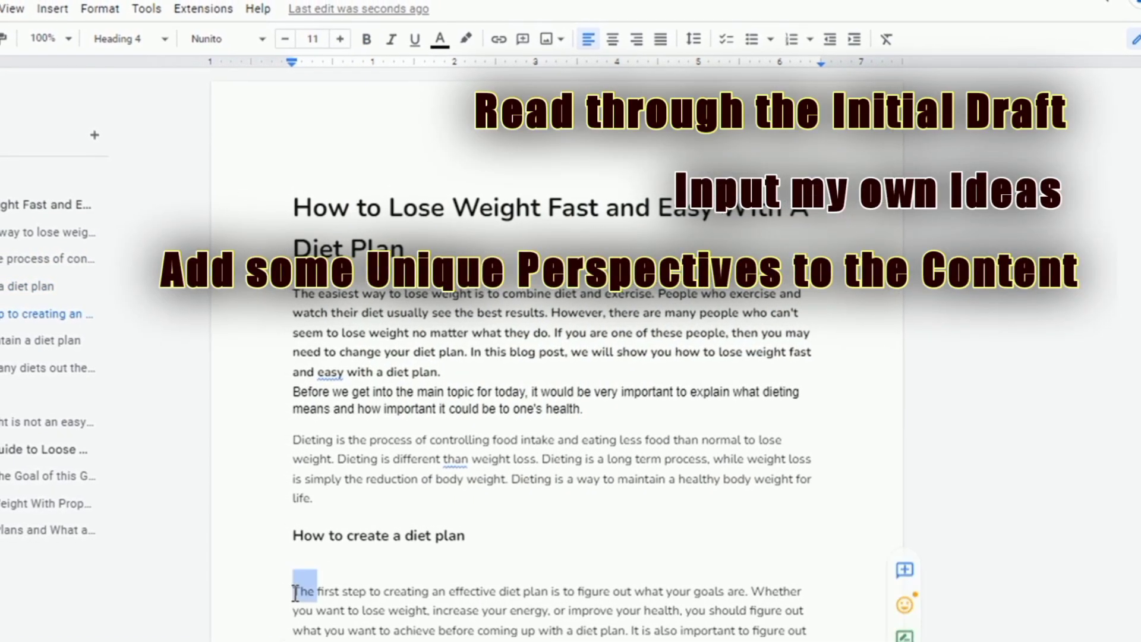
scroll(657, 218, "down", 5)
left_click(321, 375)
key("BackSpace")
key("BackSpace")
key("BackSpace")
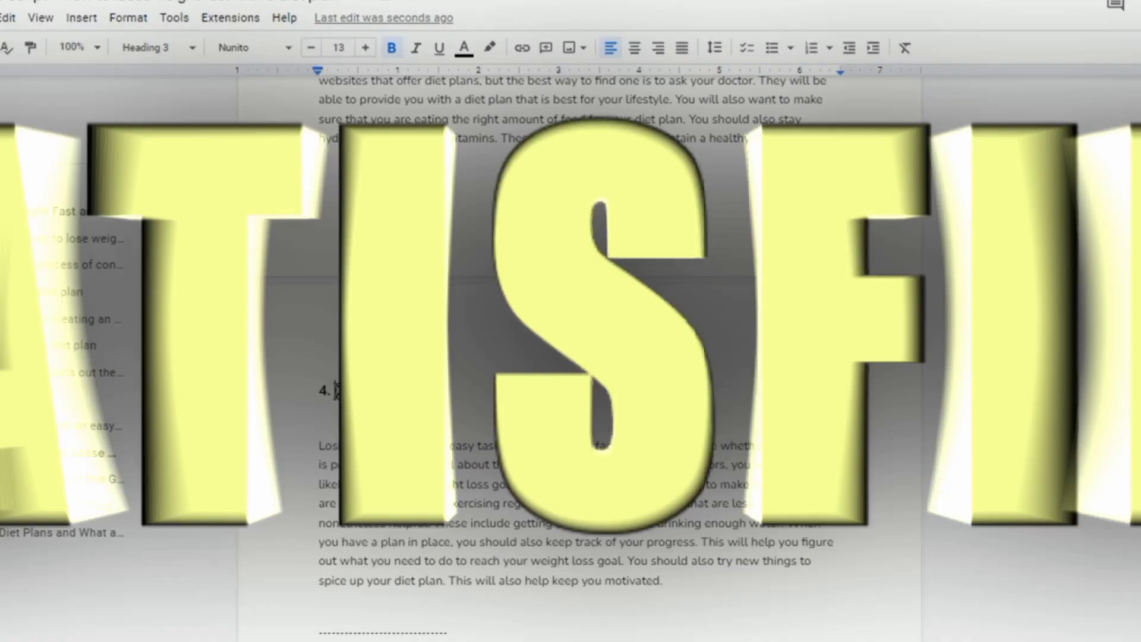
scroll(499, 516, "down", 6)
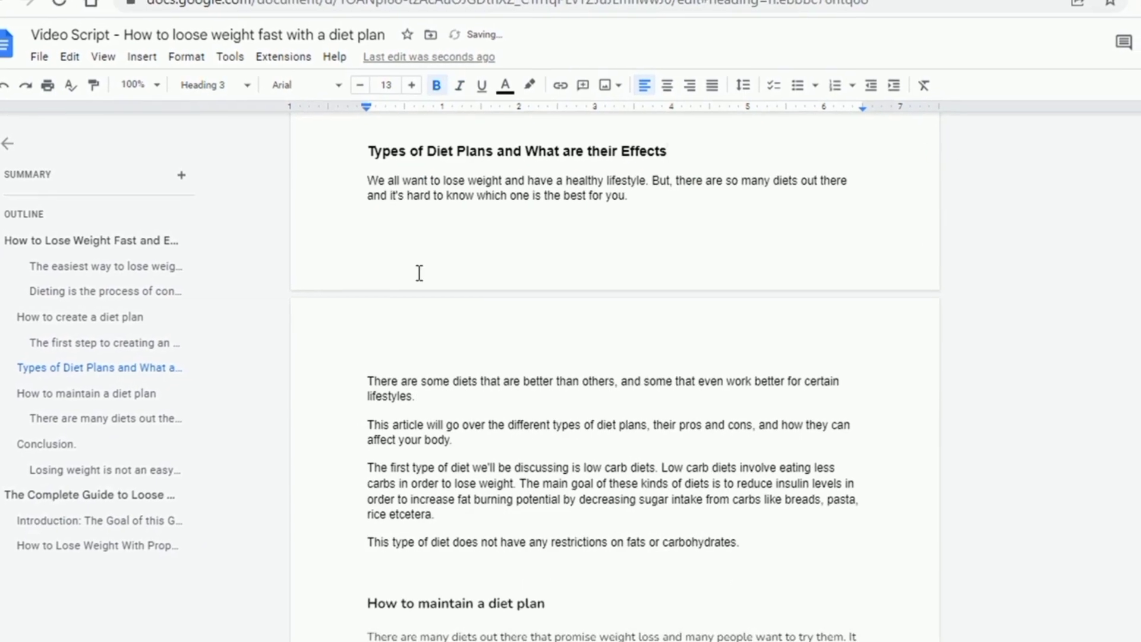
Select the script from the title down and set it in Nunito, justified.
scroll(419, 272, "up", 5)
scroll(416, 274, "down", 15)
scroll(410, 275, "up", 5)
left_click(572, 614, "shift")
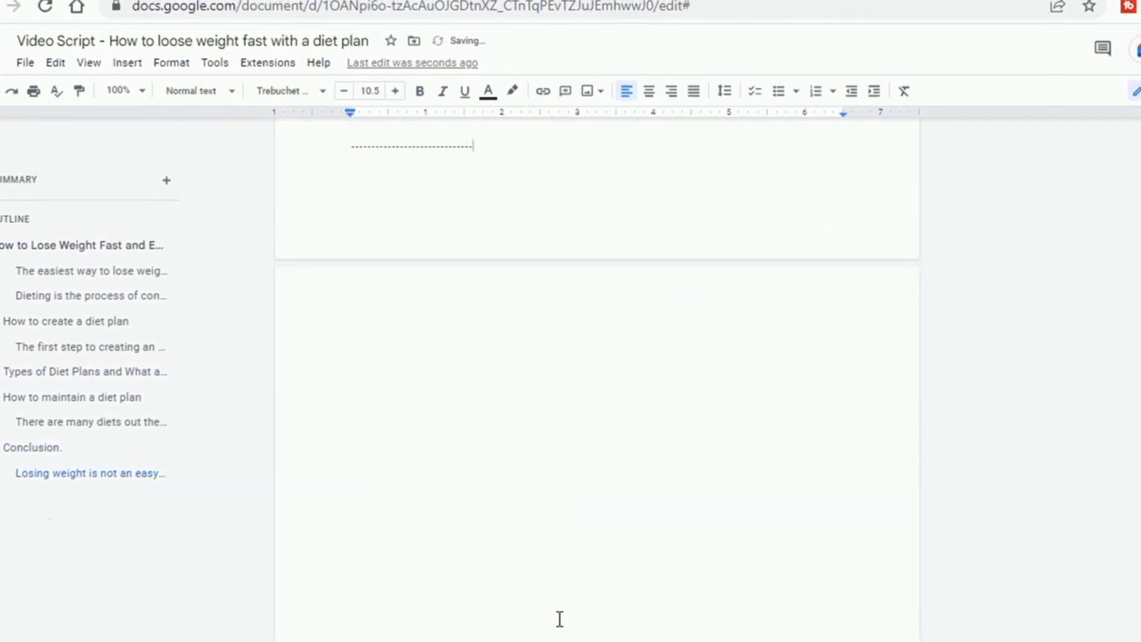
scroll(555, 619, "up", 20)
left_click(333, 252, "shift")
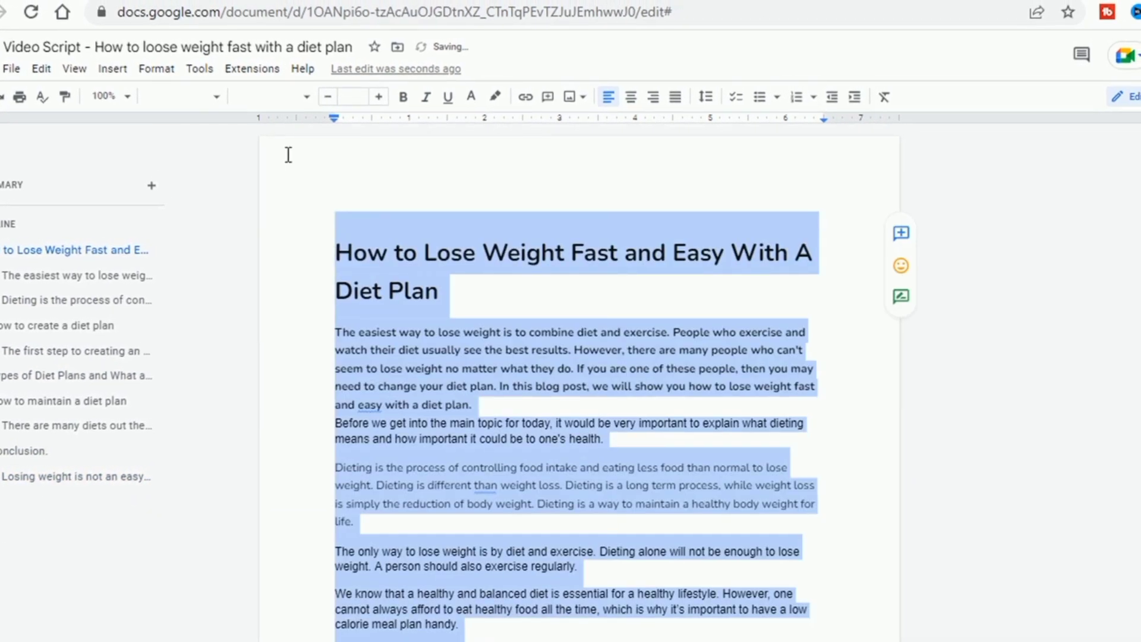
left_click(213, 98)
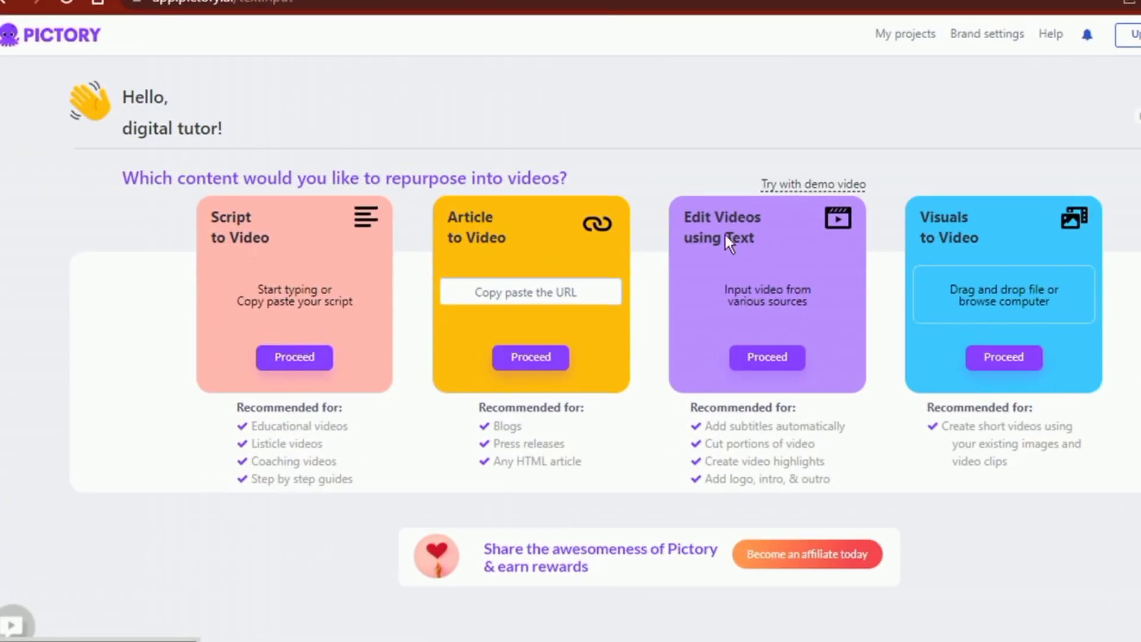
Paste the diet-plan article into Pictory's Script to Video and preview Scenes 2 through 5.
left_click(293, 358)
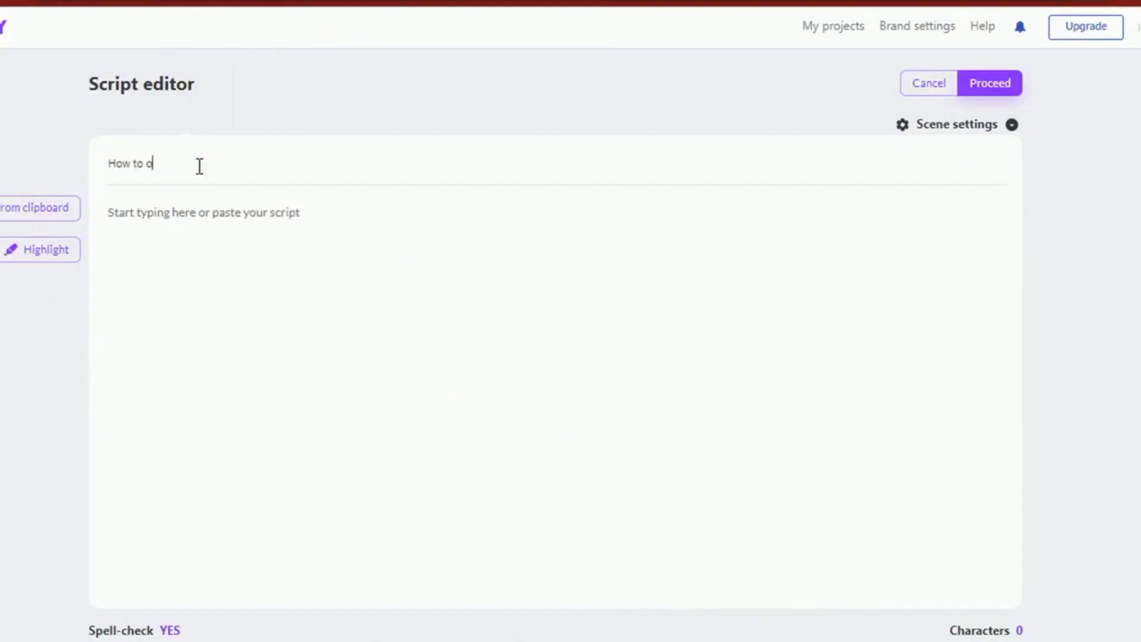
key("ctrl+v")
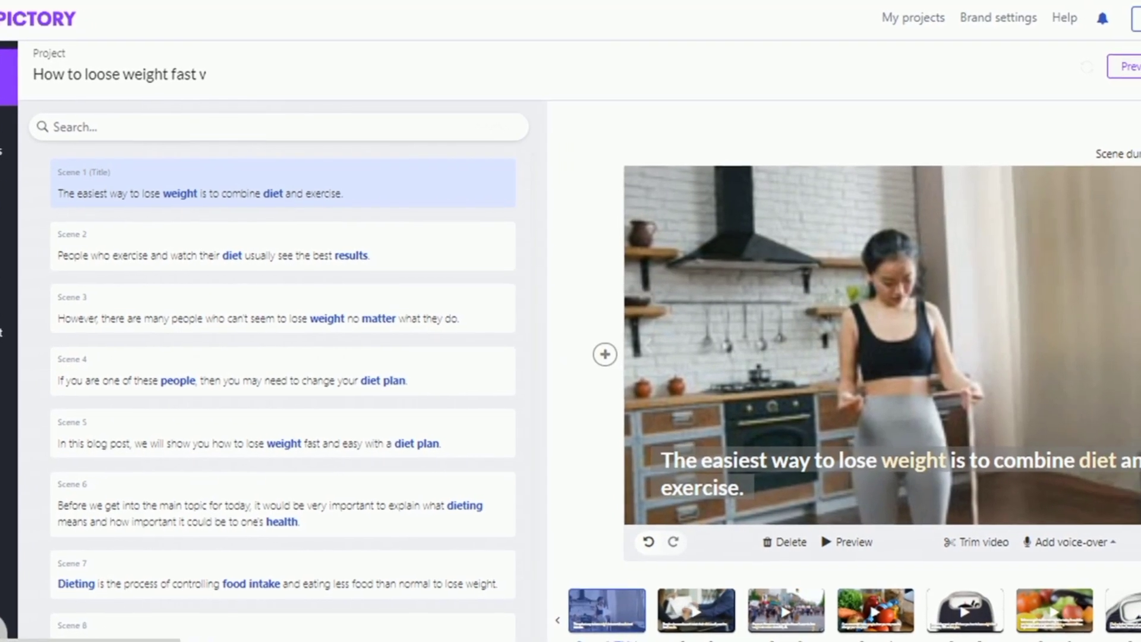
left_click(296, 247)
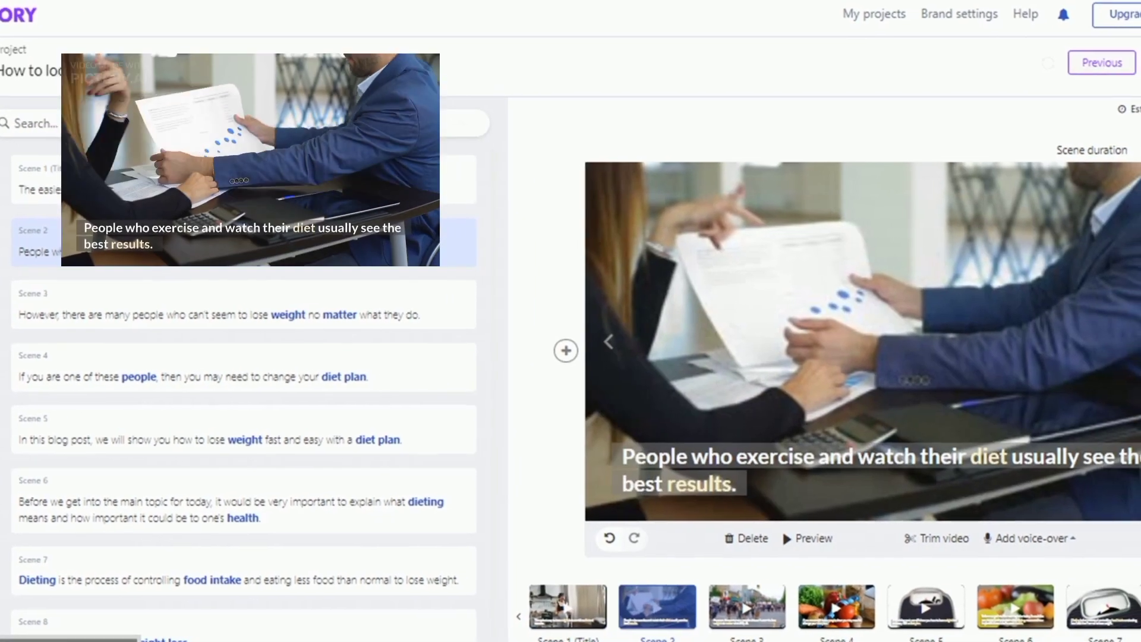
left_click(238, 305)
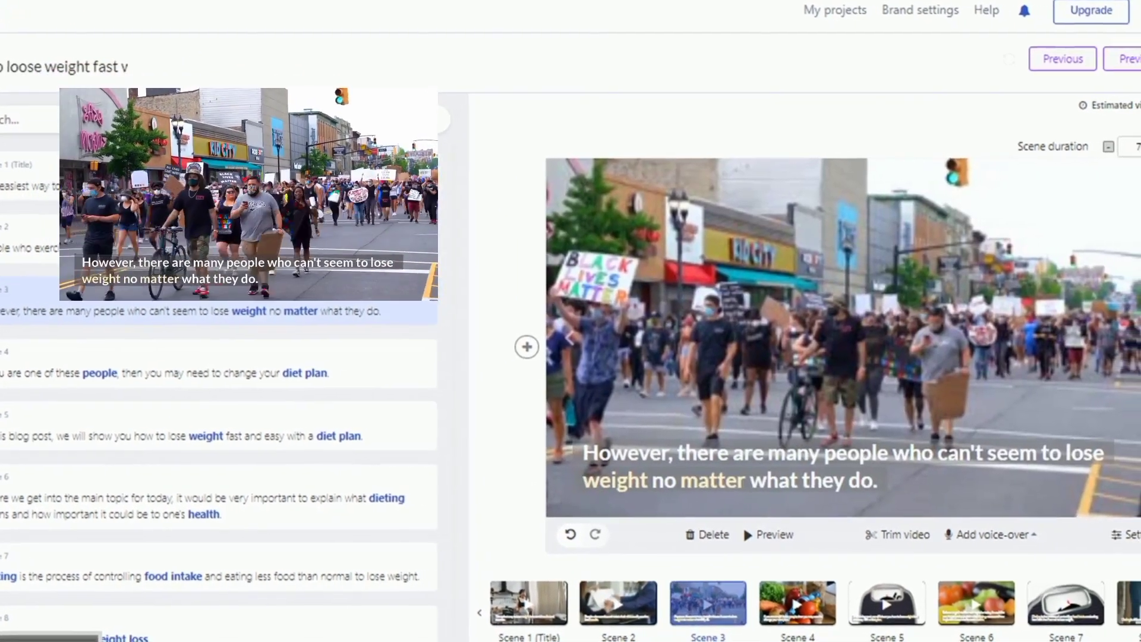
left_click(237, 367)
left_click(1139, 334)
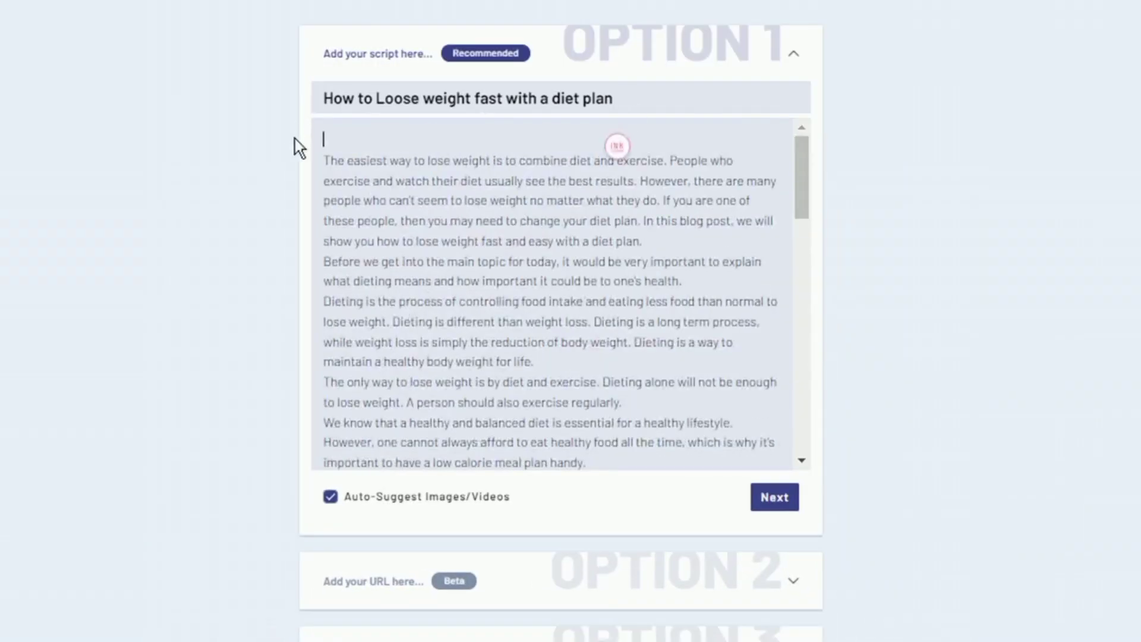
Pause the title scene preview and scroll through InVideo's 49-scene storyboard.
scroll(377, 252, "down", 10)
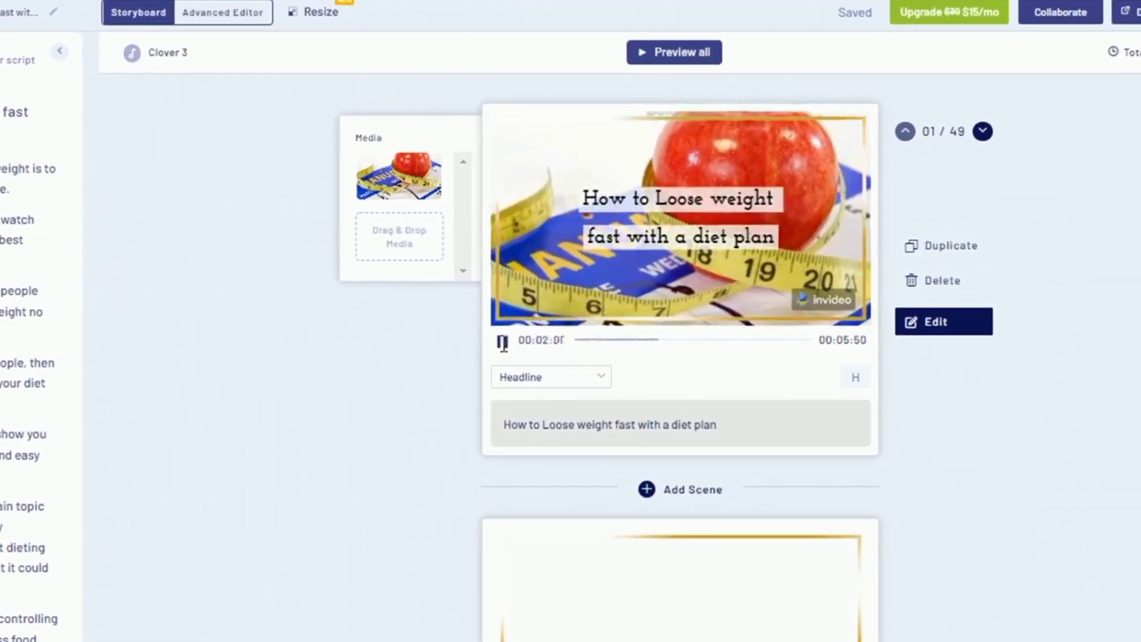
left_click(494, 343)
scroll(507, 357, "down", 15)
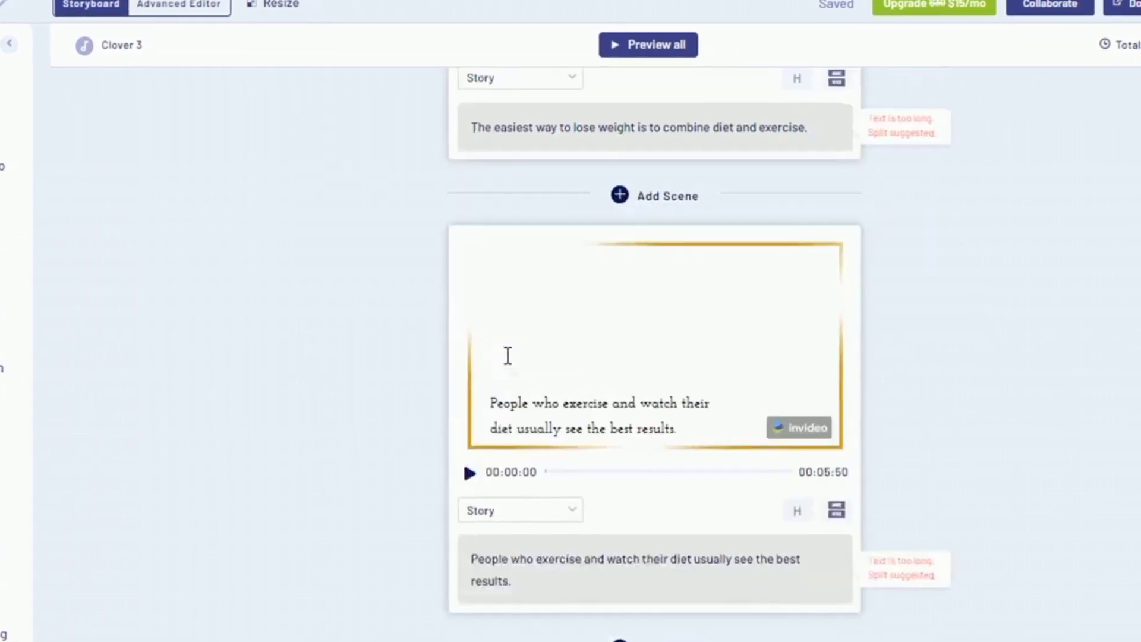
scroll(499, 356, "down", 20)
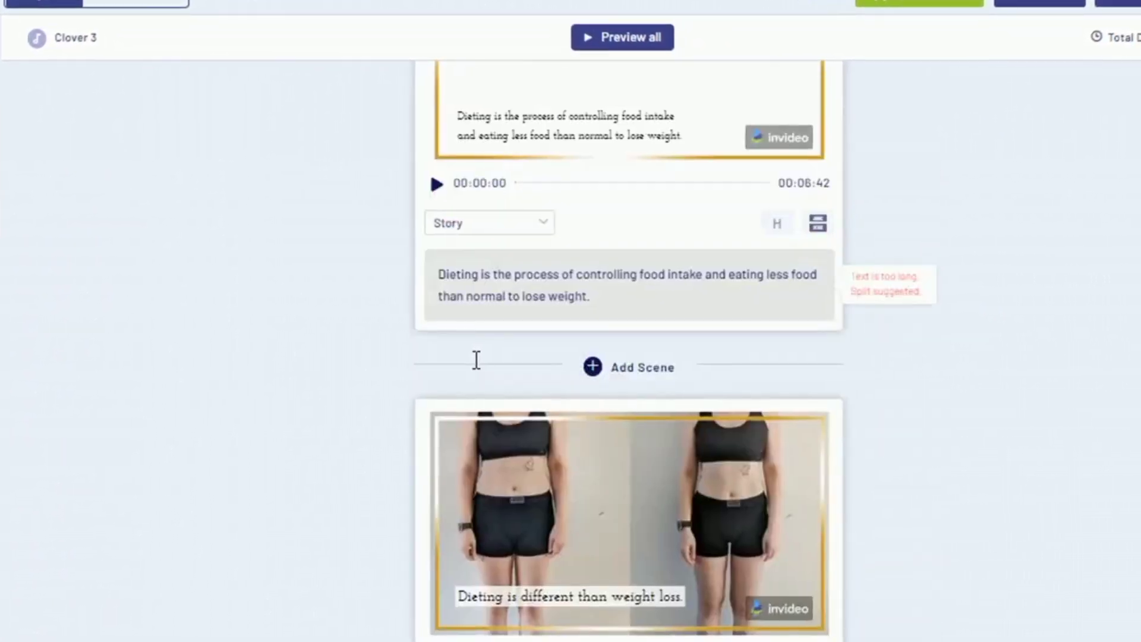
scroll(468, 360, "down", 20)
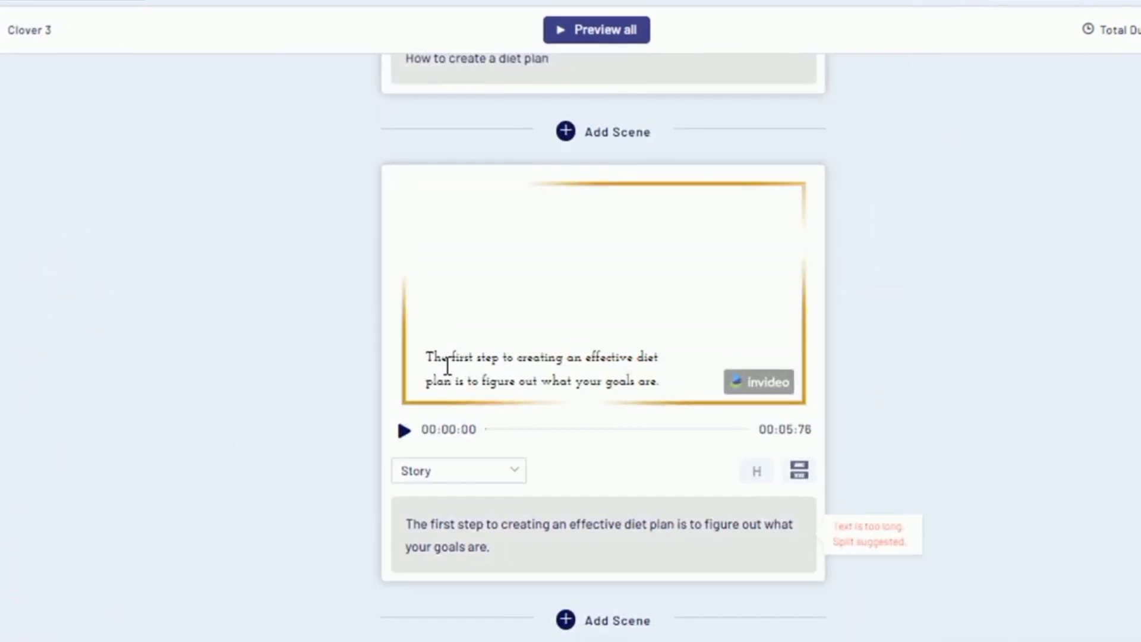
scroll(439, 366, "up", 5)
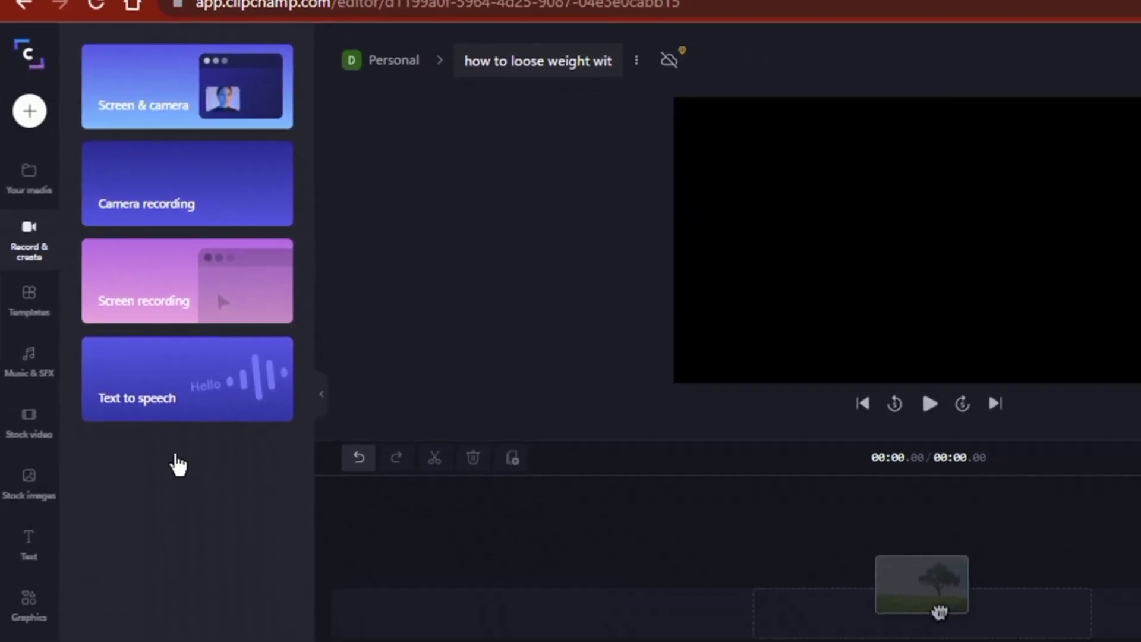
Paste the diet-plan article into Clipchamp's text-to-speech box and scroll through it.
left_click(232, 570)
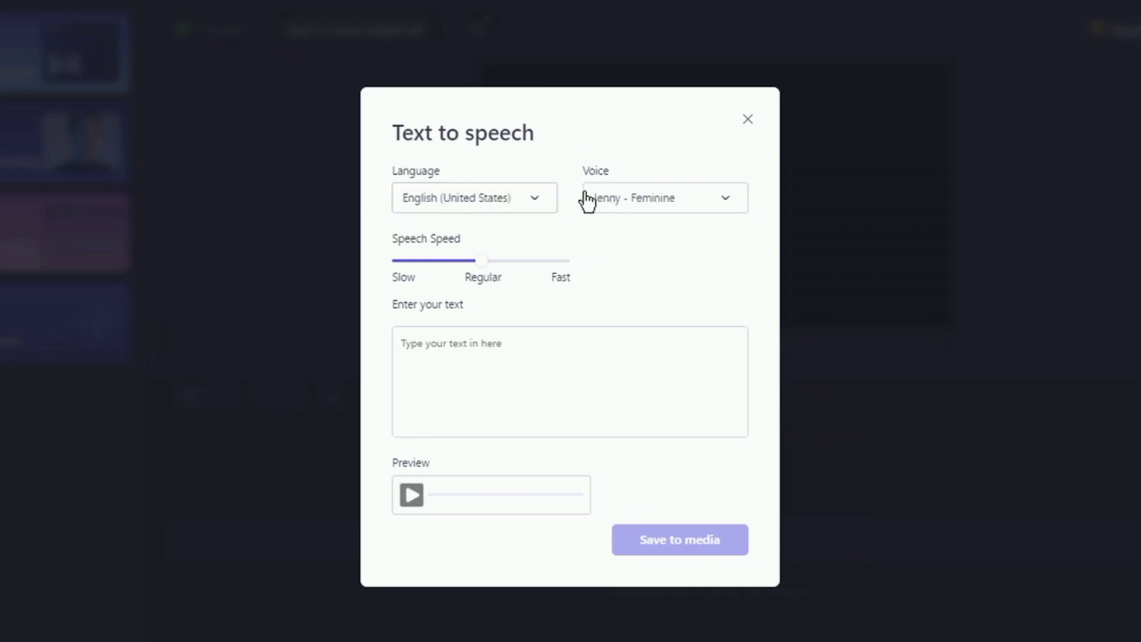
right_click(450, 349)
left_click(493, 521)
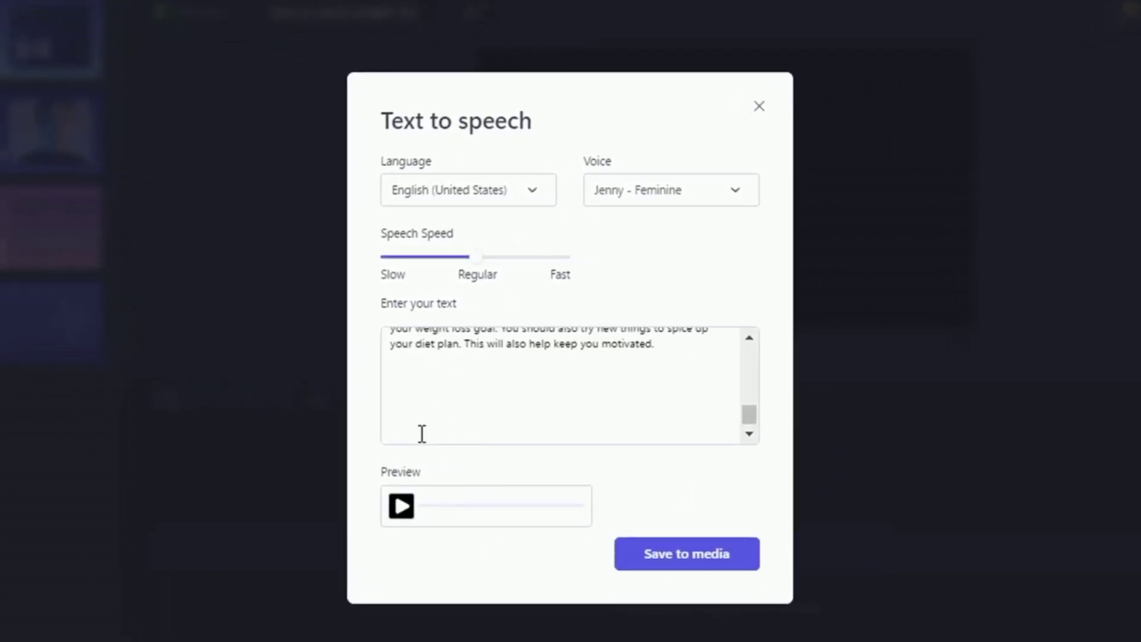
scroll(421, 423, "down", 10)
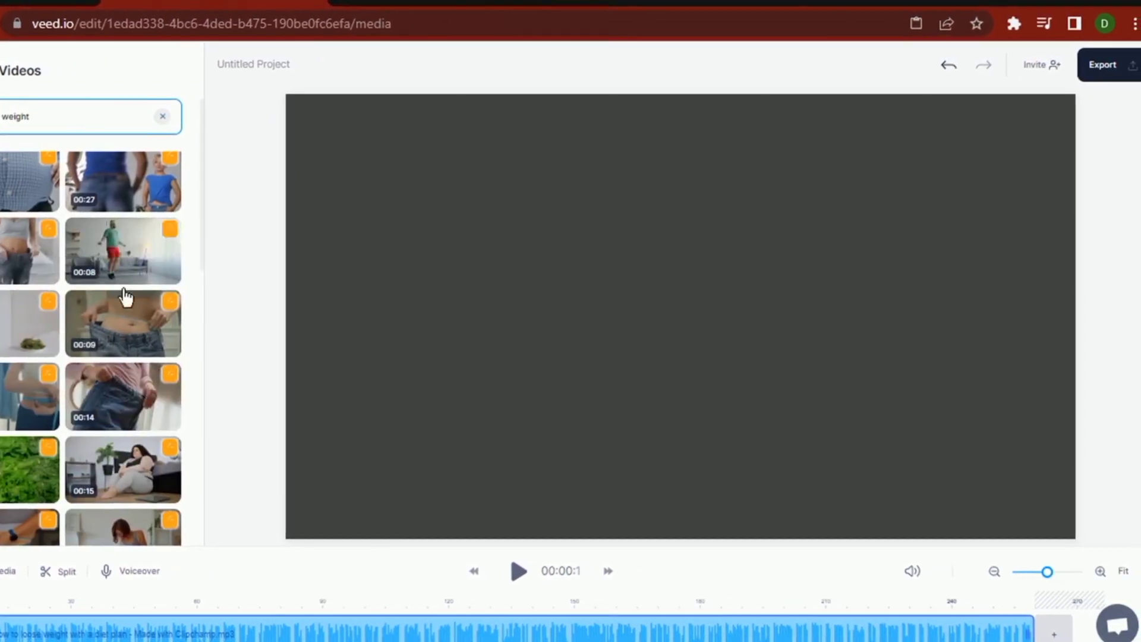
Add the 27-second weight-loss stock clip from VEED's Videos panel to the timeline.
left_click(93, 193)
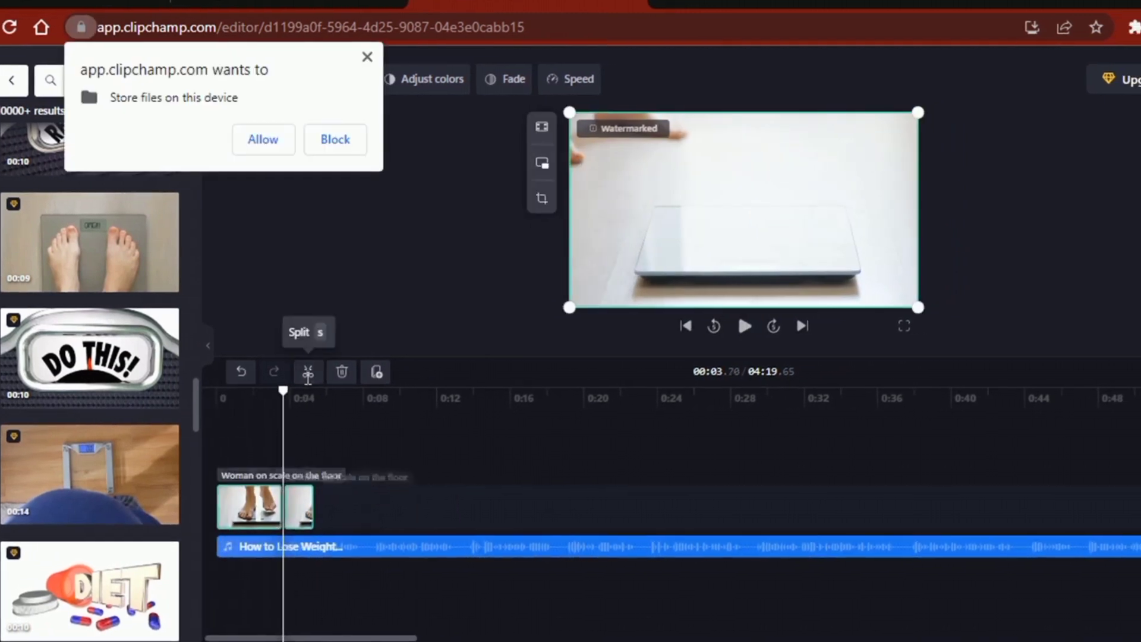
Delete the selected scale-clip piece and add the 'Diet Supplement Pills Bottle Lose Weight Help 3D' clip.
left_click(333, 371)
left_click(137, 629)
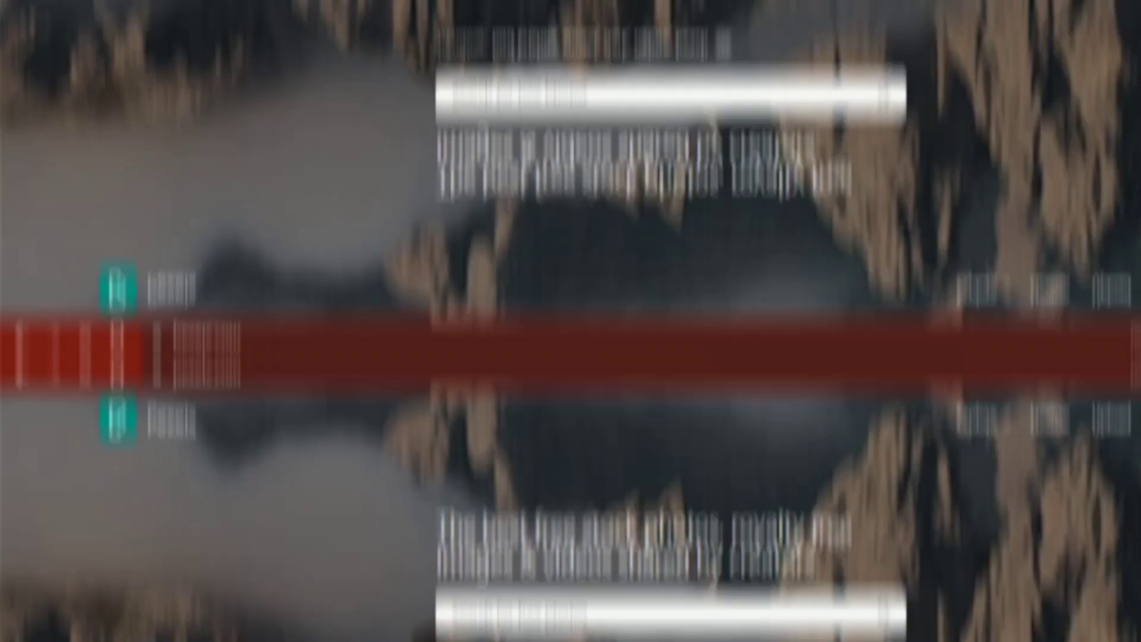
Search Pexels for 'loose weight', then switch to the 'lose weight diet' suggested search.
type("loose weight")
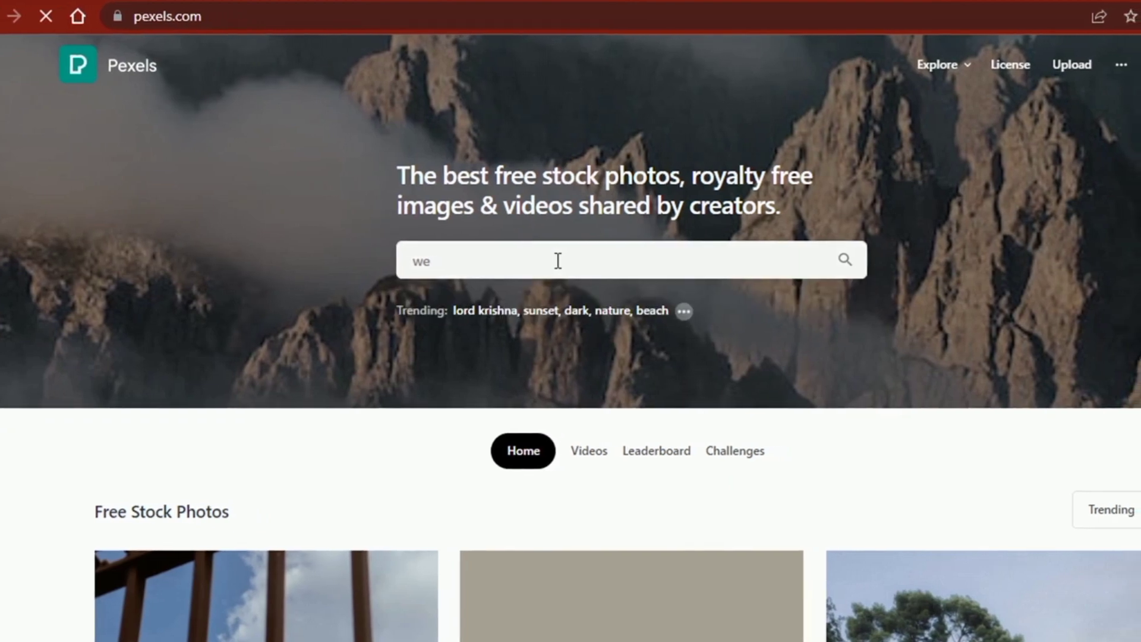
key("Return")
scroll(485, 393, "down", 5)
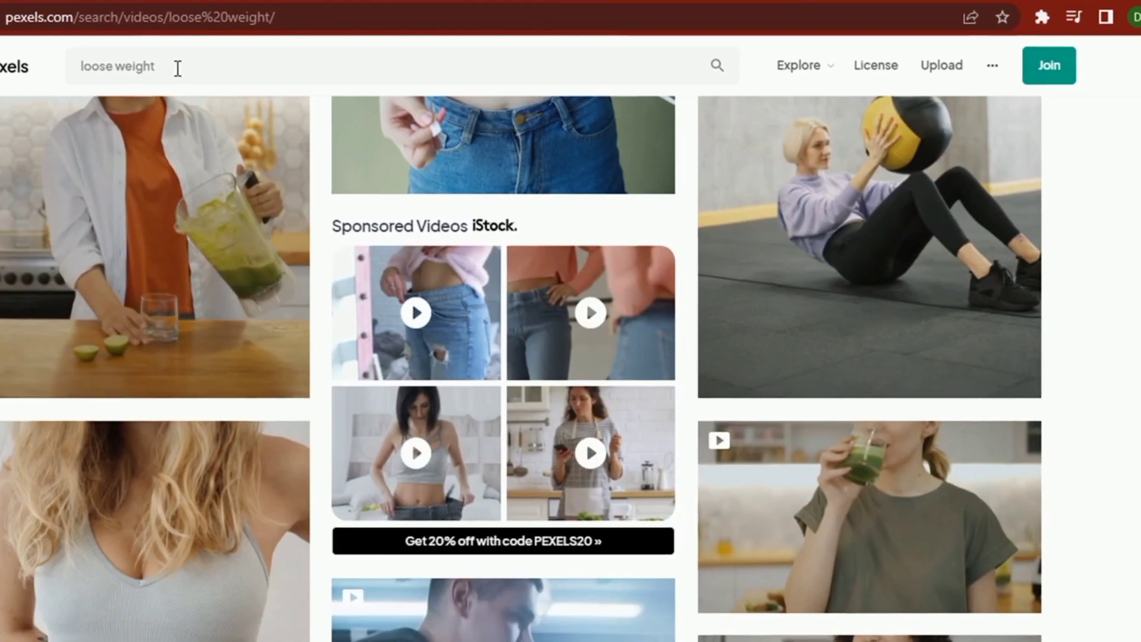
left_click(178, 66)
left_click(173, 184)
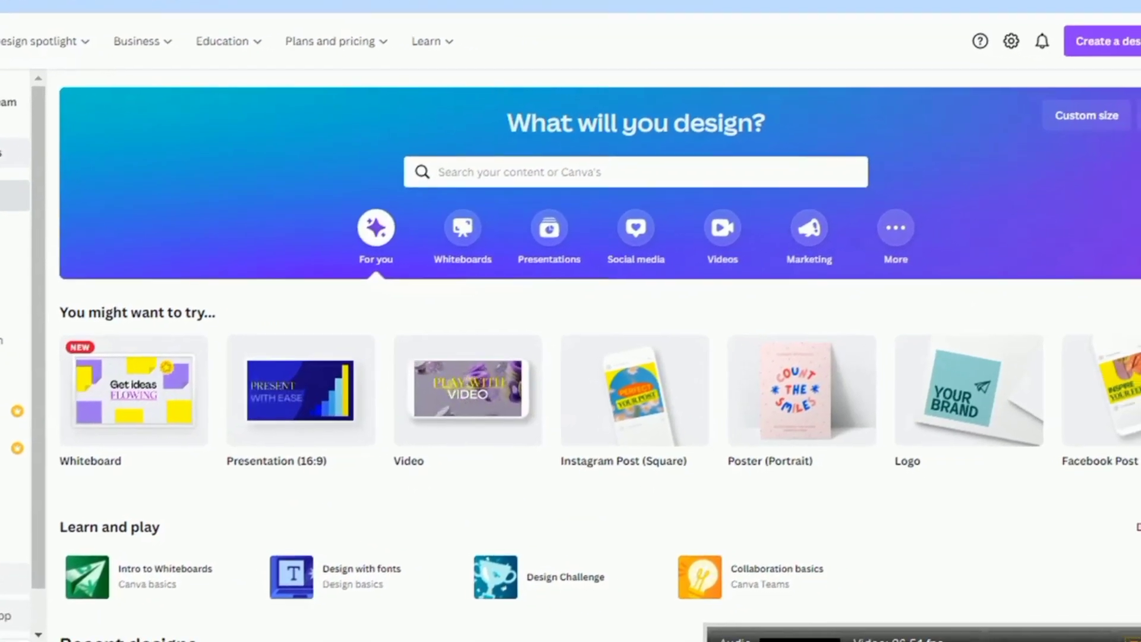
Search Canva templates for 'youtube thumbnail', filter to Fitness, and browse the results.
type("youtube thumbnail")
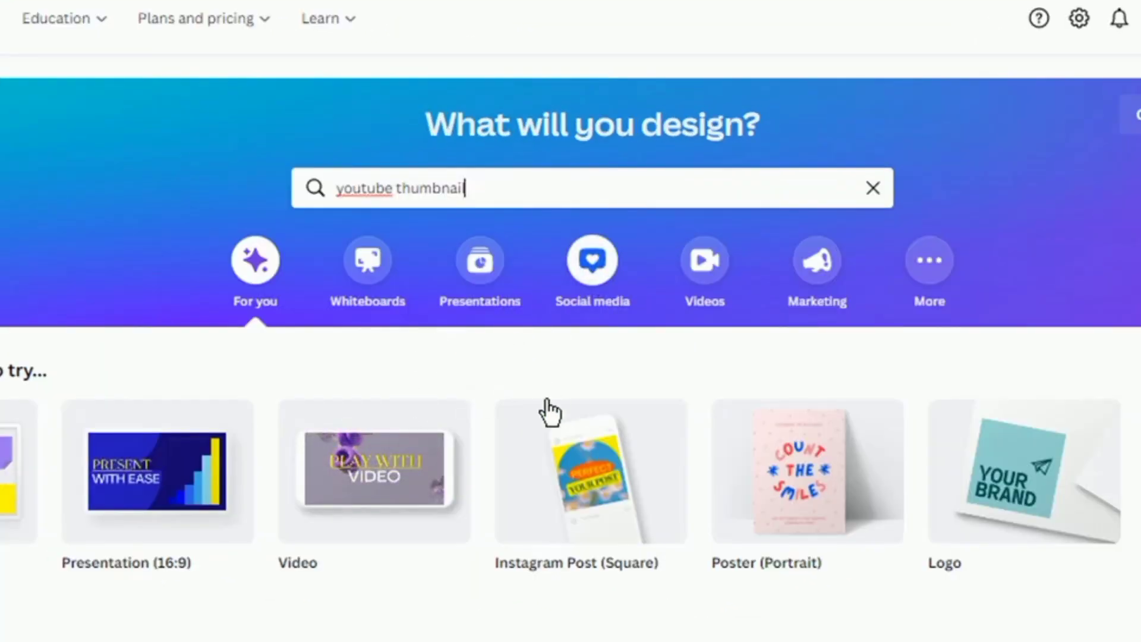
key("Return")
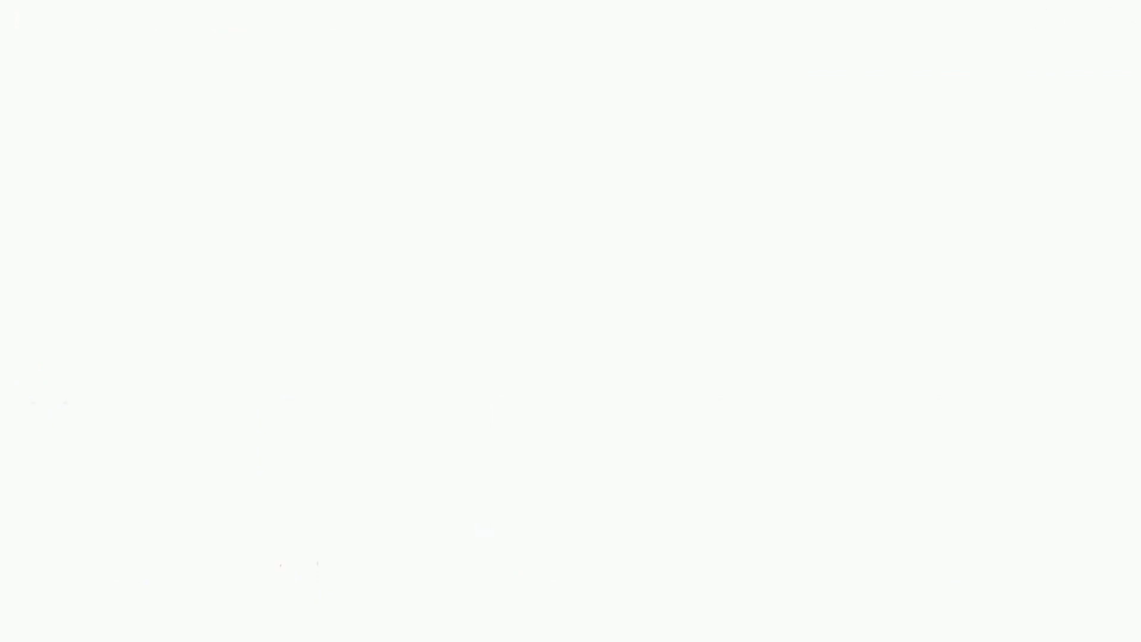
scroll(91, 300, "down", 10)
scroll(54, 457, "up", 5)
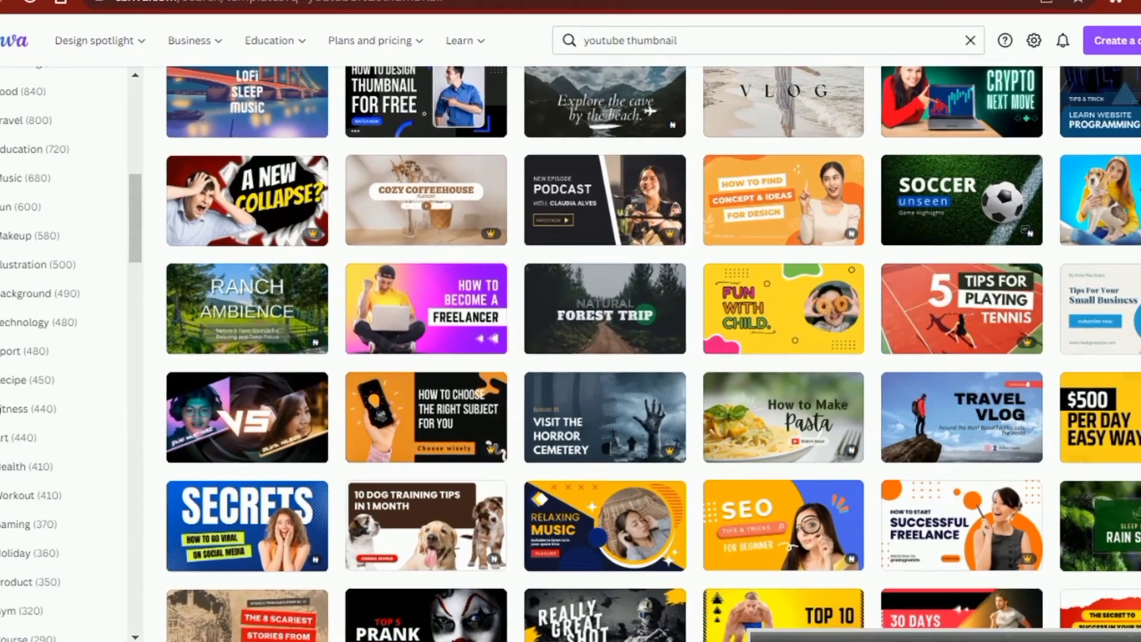
left_click(43, 404)
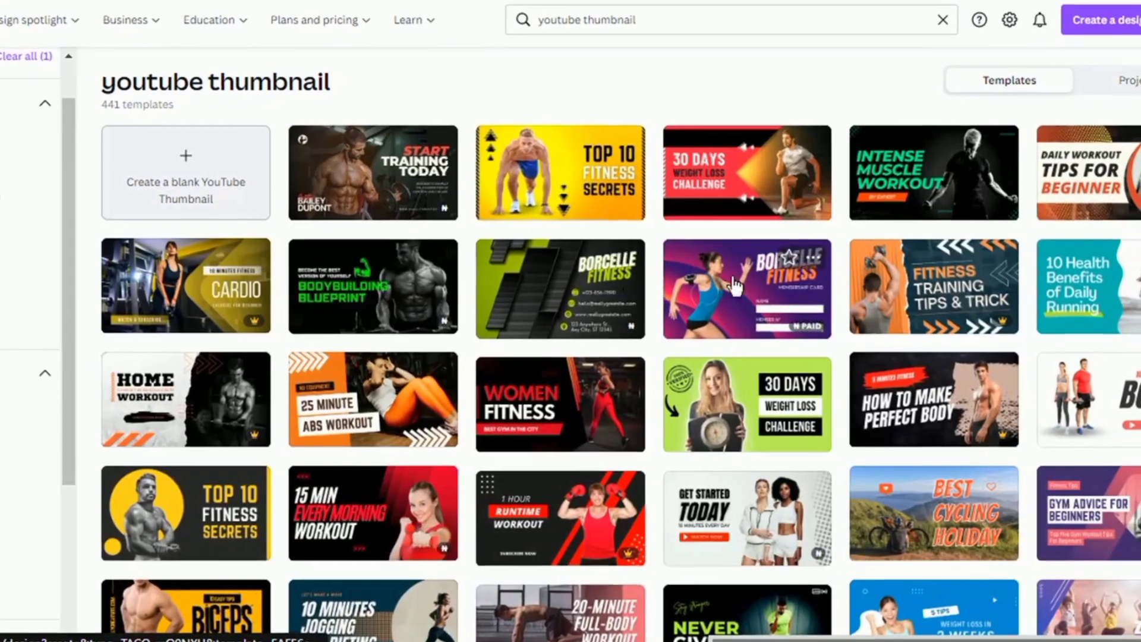
scroll(854, 333, "down", 5)
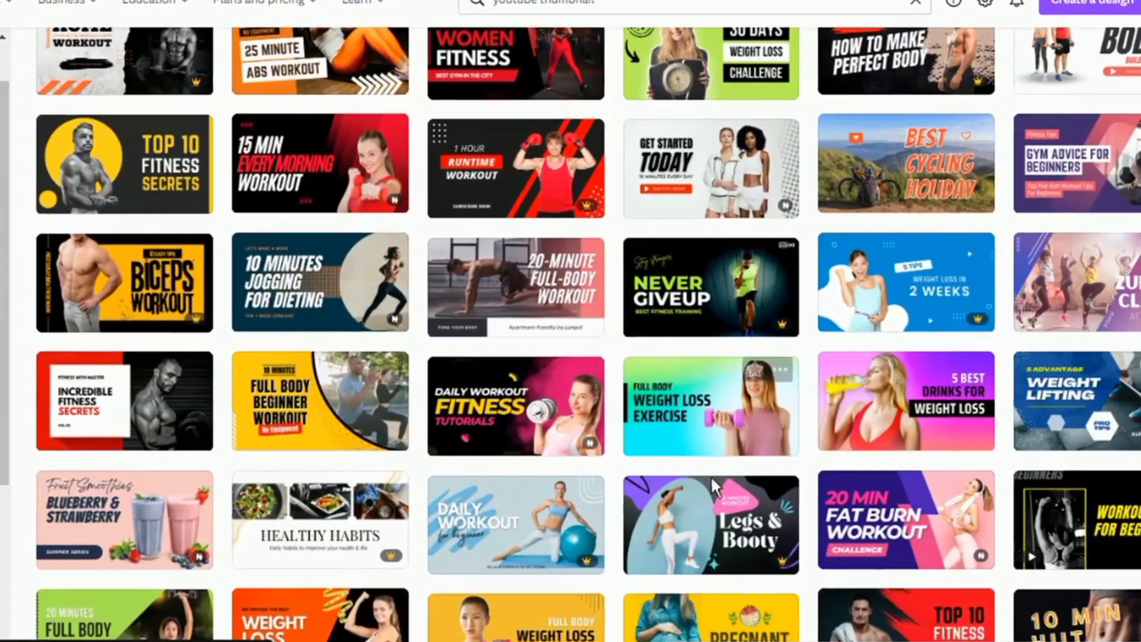
scroll(570, 321, "down", 5)
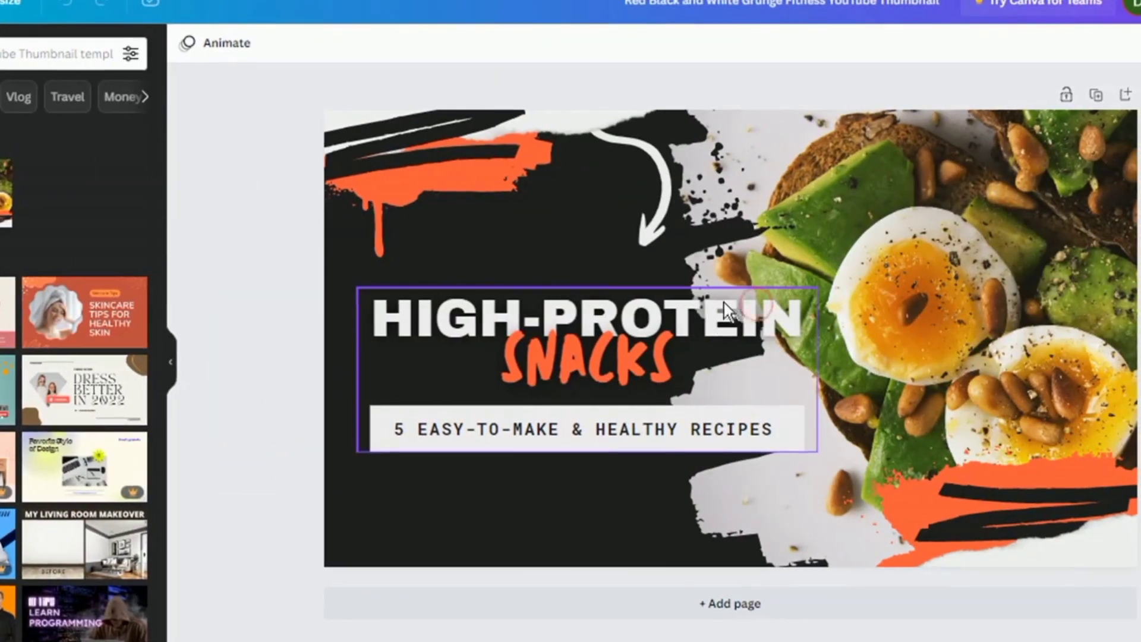
Replace the template's heading and subtitle text with 'LOOSE WEIGH', 'WITH' and 'AN EASY DIET PLAN'.
left_click(612, 315)
double_click(612, 315)
type("LOOSE WEIGH")
double_click(639, 364)
type("WITH")
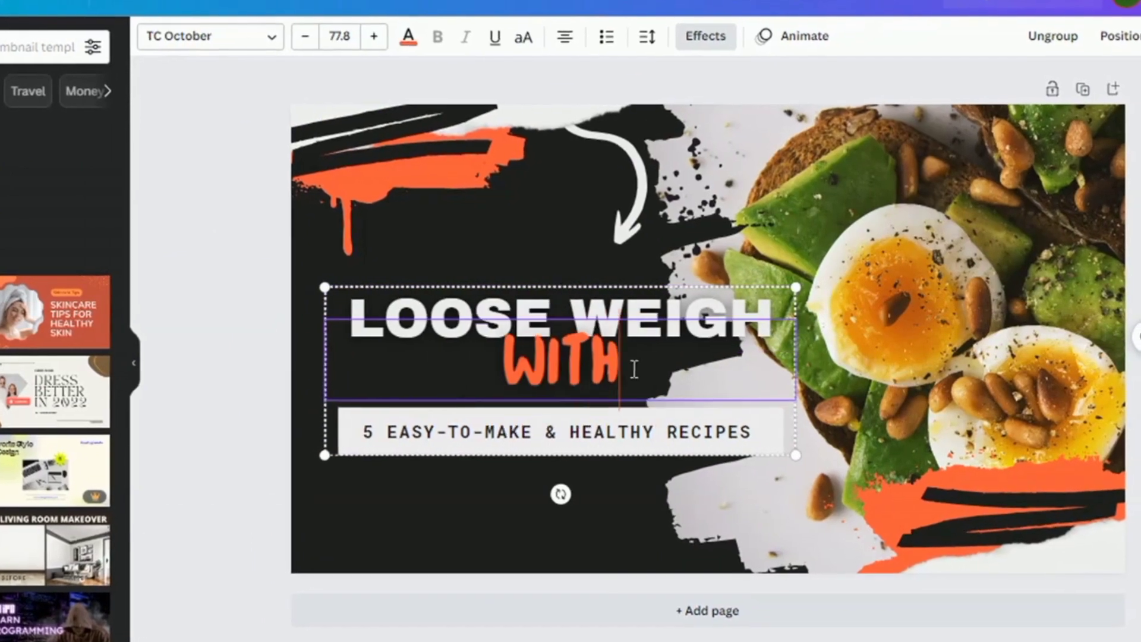
double_click(752, 438)
type("AN EASY DIET PLAN")
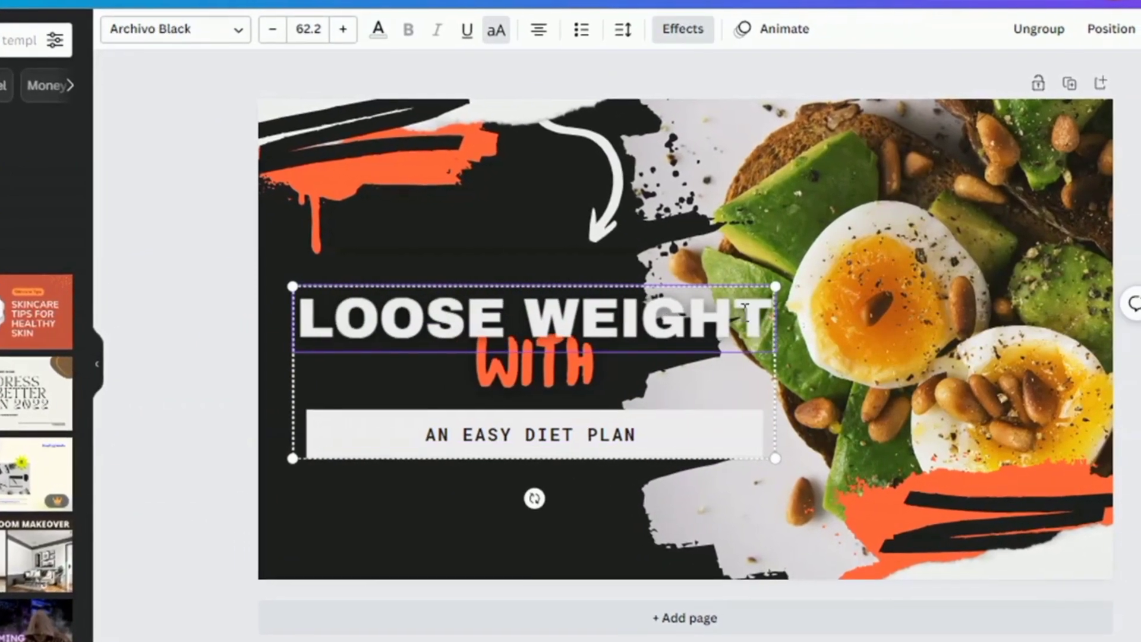
Rewrite the lines to read 'FAST AND EASY' and 'WITH A HOMEMADE DIET PLAN'.
double_click(541, 363)
type("FAST AND EASY")
left_click_drag(492, 433, 567, 434)
key("BackSpace")
left_click(469, 434)
type("WITH A HOMEMADE")
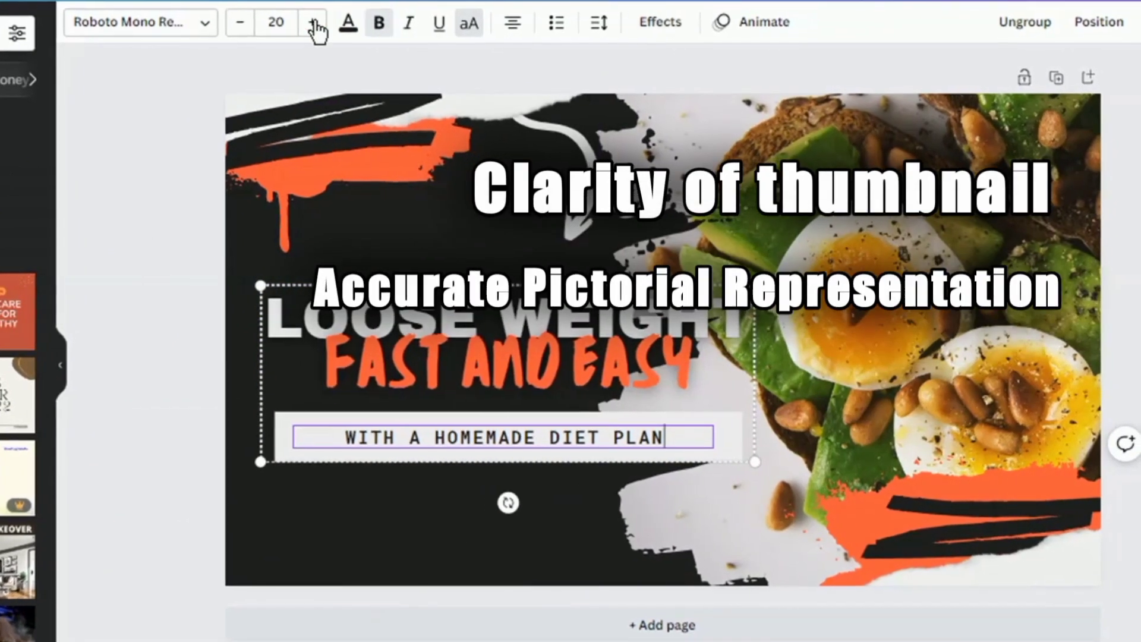
Enlarge the subtitle and LOOSE WEIGHT heading font sizes and bring the heading to front.
left_click(319, 25)
left_click(320, 24)
left_click(319, 24)
left_click(320, 24)
left_click(320, 25)
left_click(320, 24)
left_click(536, 134)
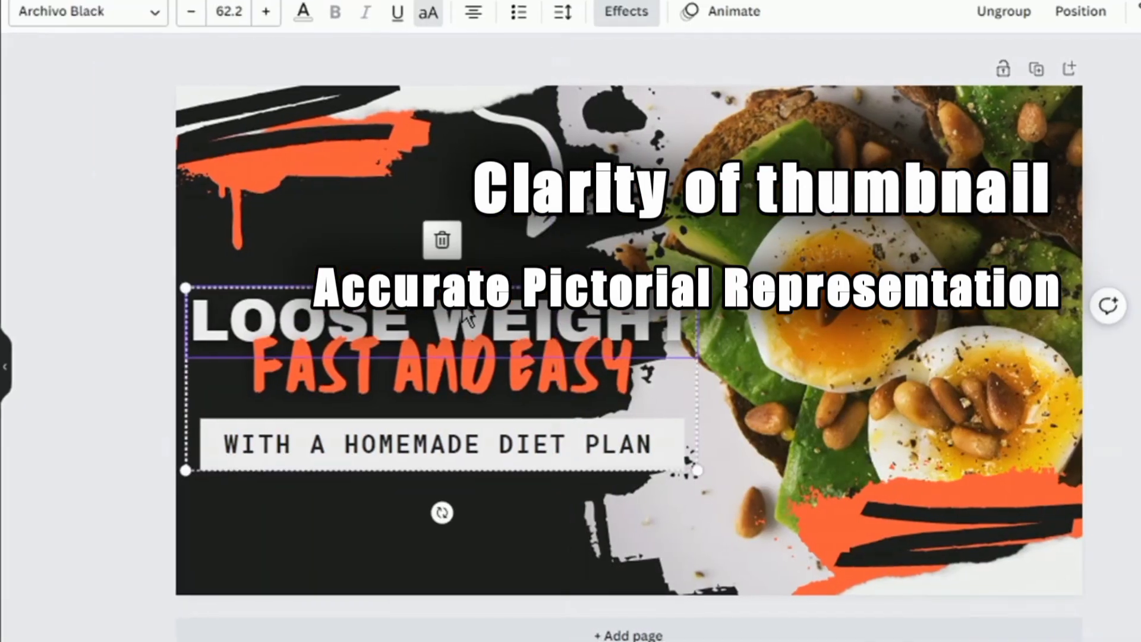
left_click(289, 16)
left_click(289, 17)
left_click(289, 17)
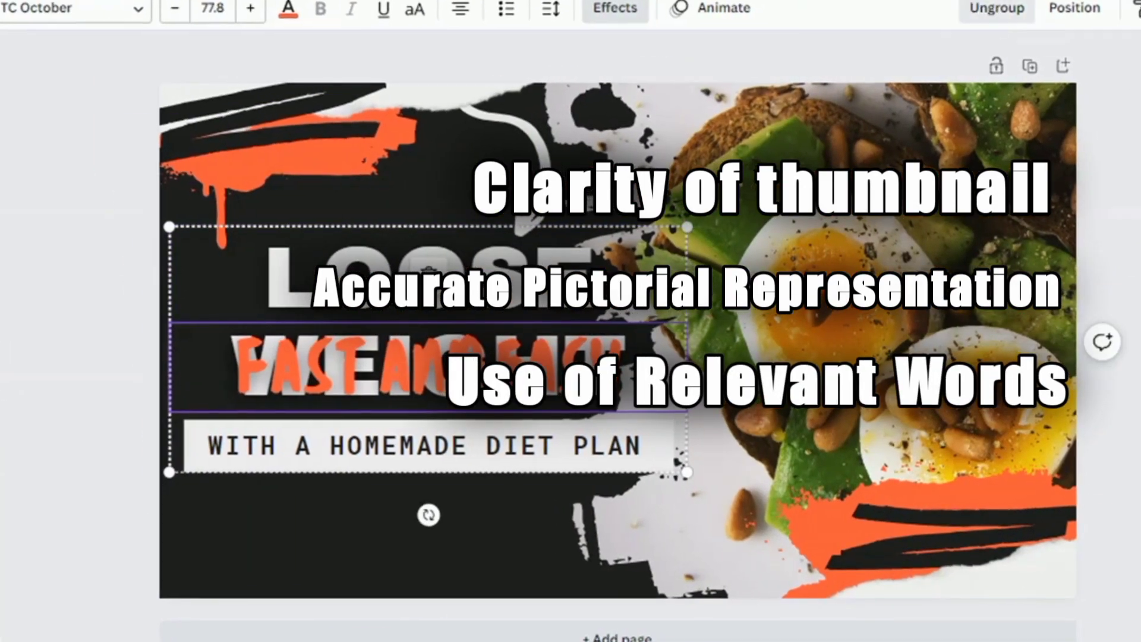
left_click(420, 102)
left_click(533, 416)
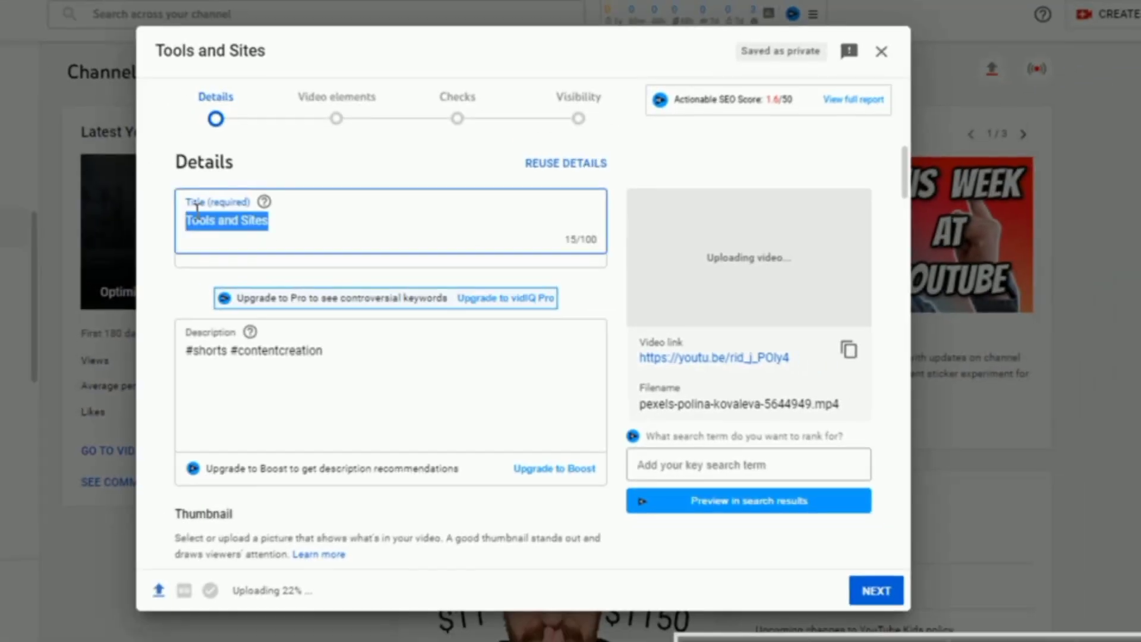
Title the upload 'How to Loose Weight with a Simple Diet Plan'.
type("hOW")
key("BackSpace")
key("BackSpace")
key("BackSpace")
type("How to Loose Weight with a Simple Diet Plan")
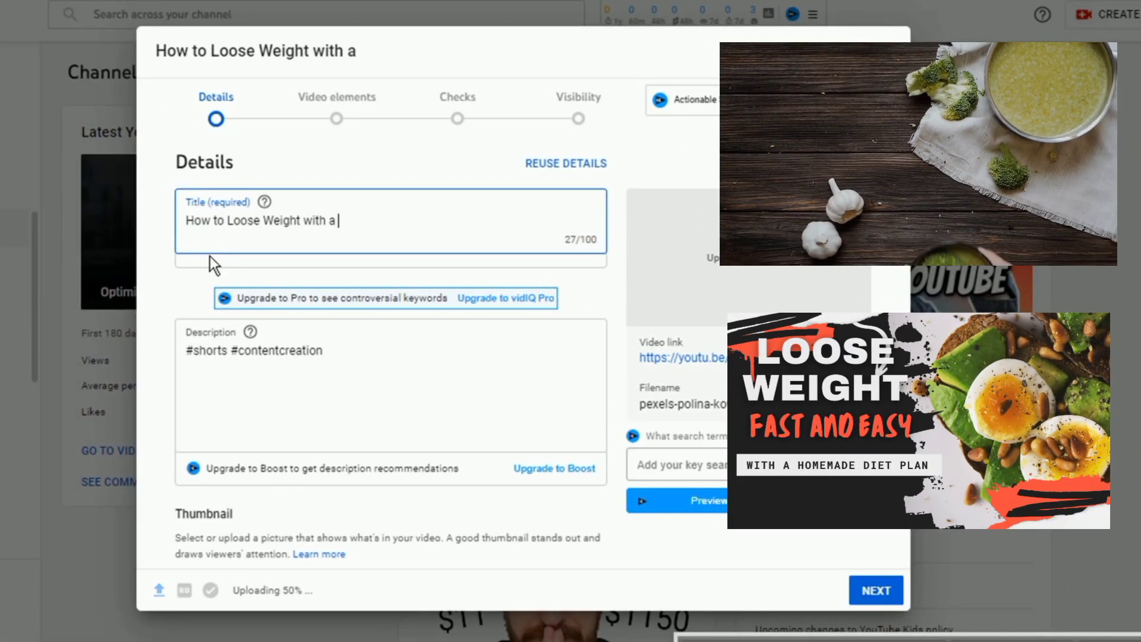
Write a description about losing weight with simple home-made diet plans, plus a hashtag line.
triple_click(181, 339)
type("This video shows how you can loose weight using simple home made diet plans.")
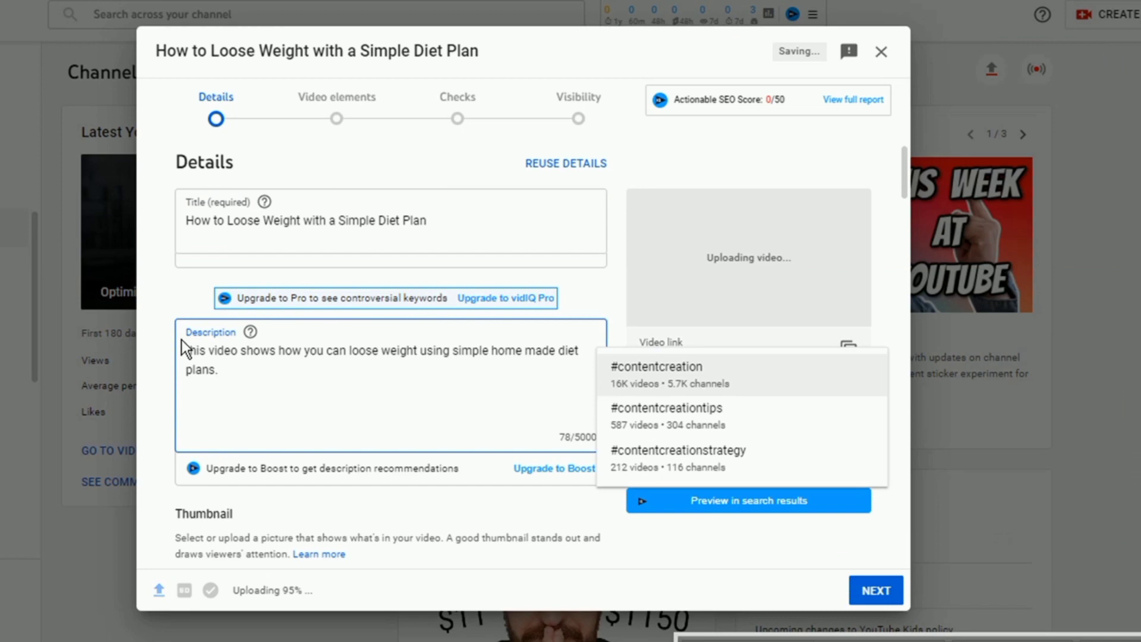
key("Return")
type("it does not matter what stage you are in your we")
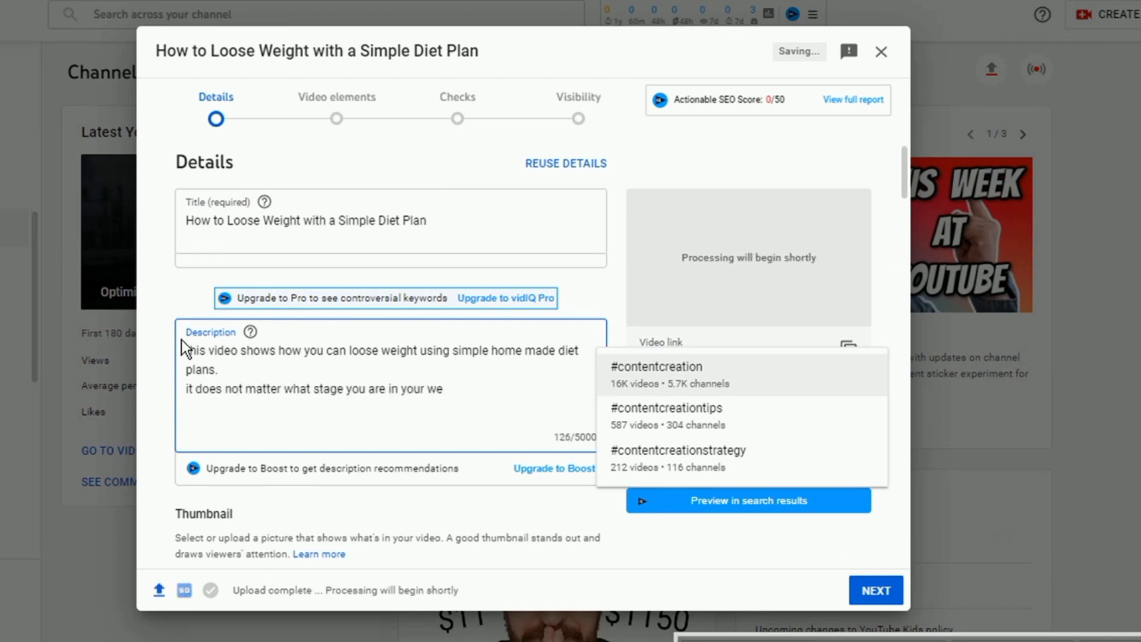
type("ight loss journey, you are going to benefit from watching this video.")
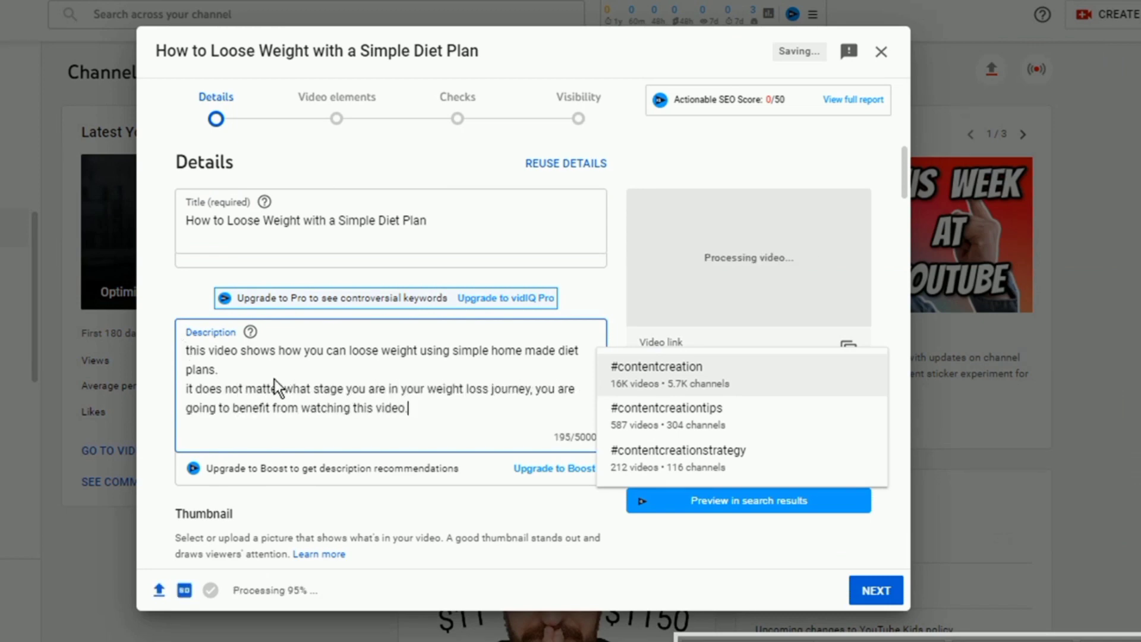
key("Return")
type("#weightloss")
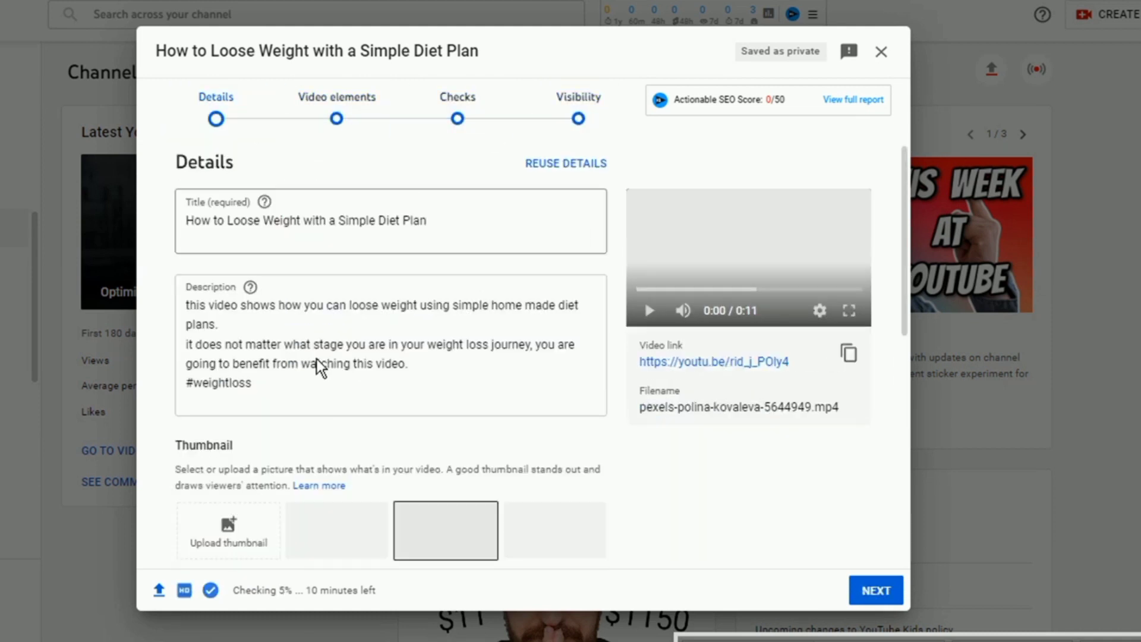
Add tags weight loss and diet plan for weight loss, then search 'lose weight fast' keto diet.
scroll(203, 224, "down", 15)
scroll(255, 408, "up", 4)
left_click(255, 407)
type("weigh")
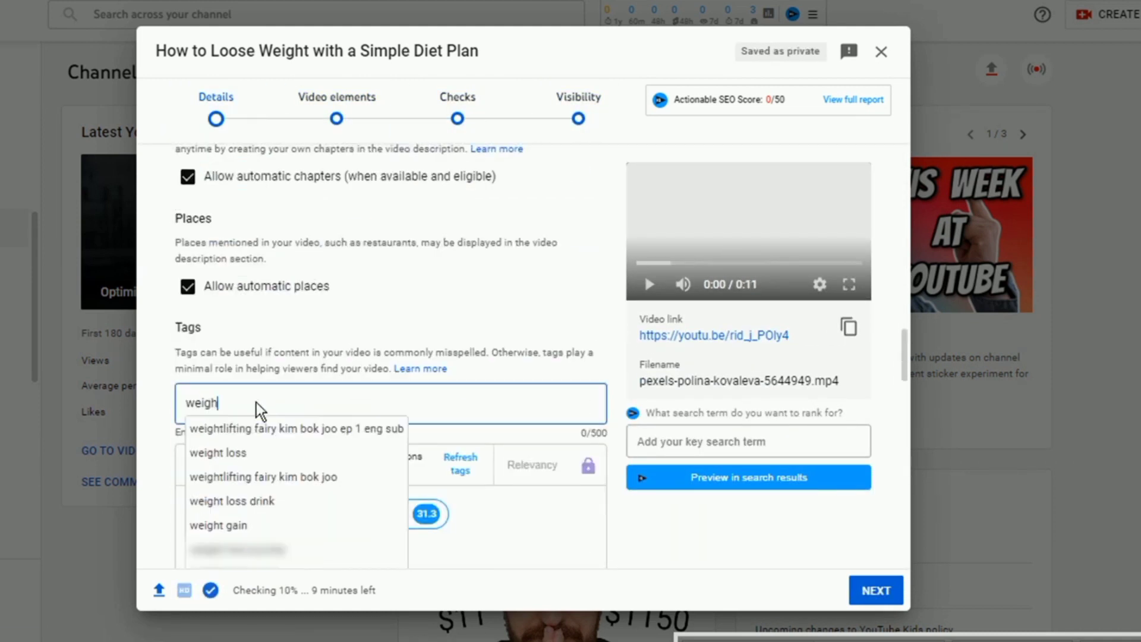
type("t loss,diet plan")
left_click(446, 477)
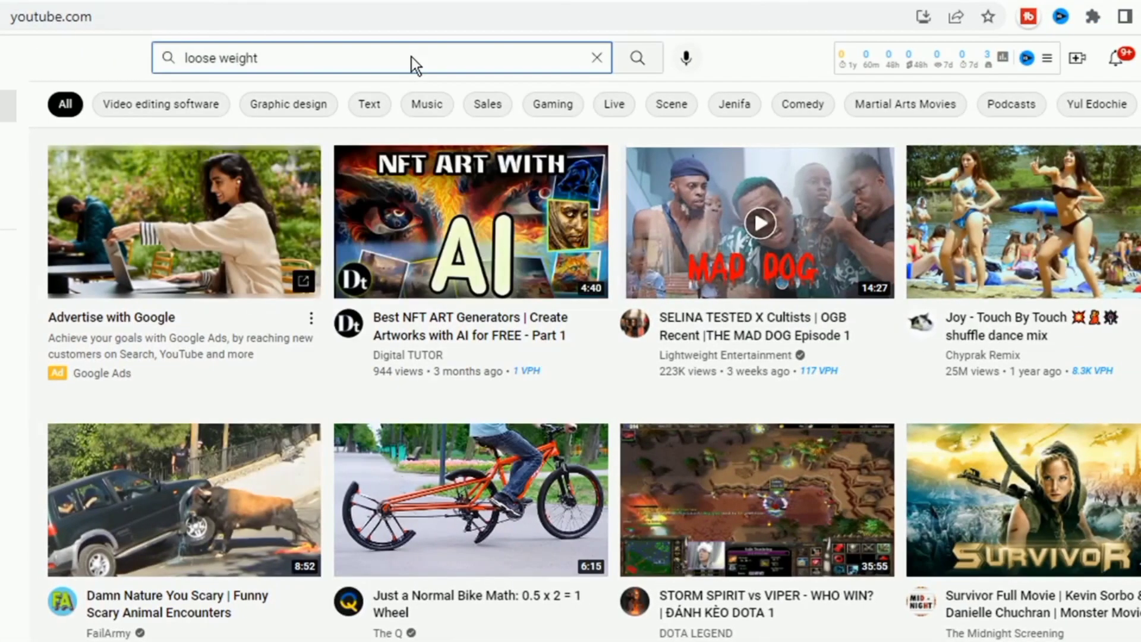
type("fast")
left_click(552, 383)
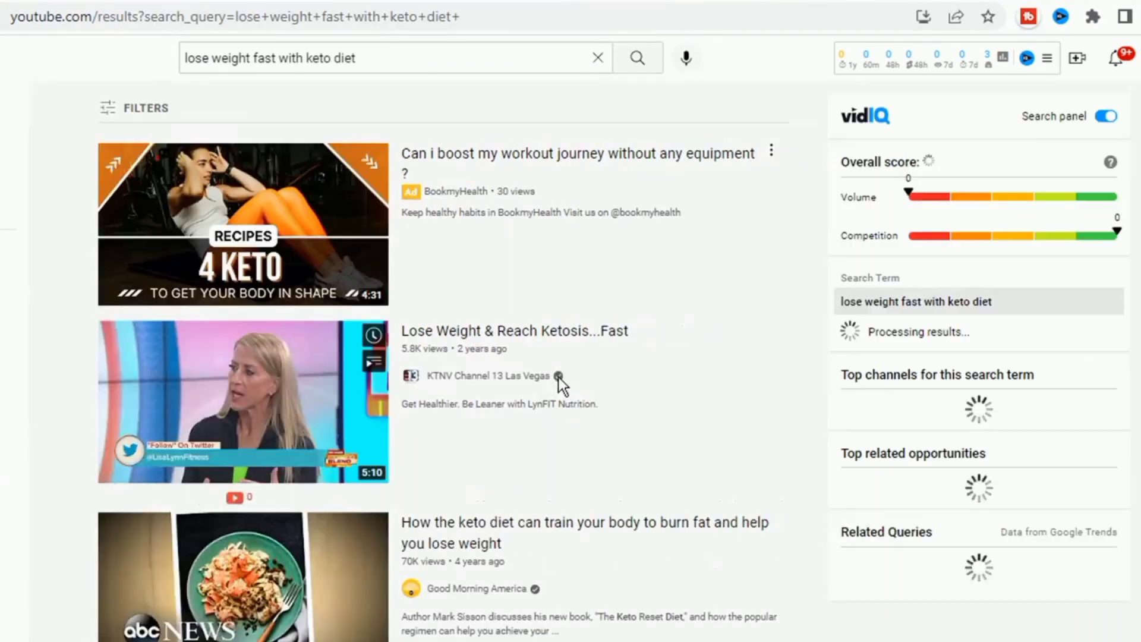
Open the 'How To Lose Weight On Your Keto Diet' video and skip its ad.
scroll(465, 420, "down", 10)
scroll(454, 539, "up", 5)
scroll(300, 433, "down", 5)
scroll(300, 433, "down", 5)
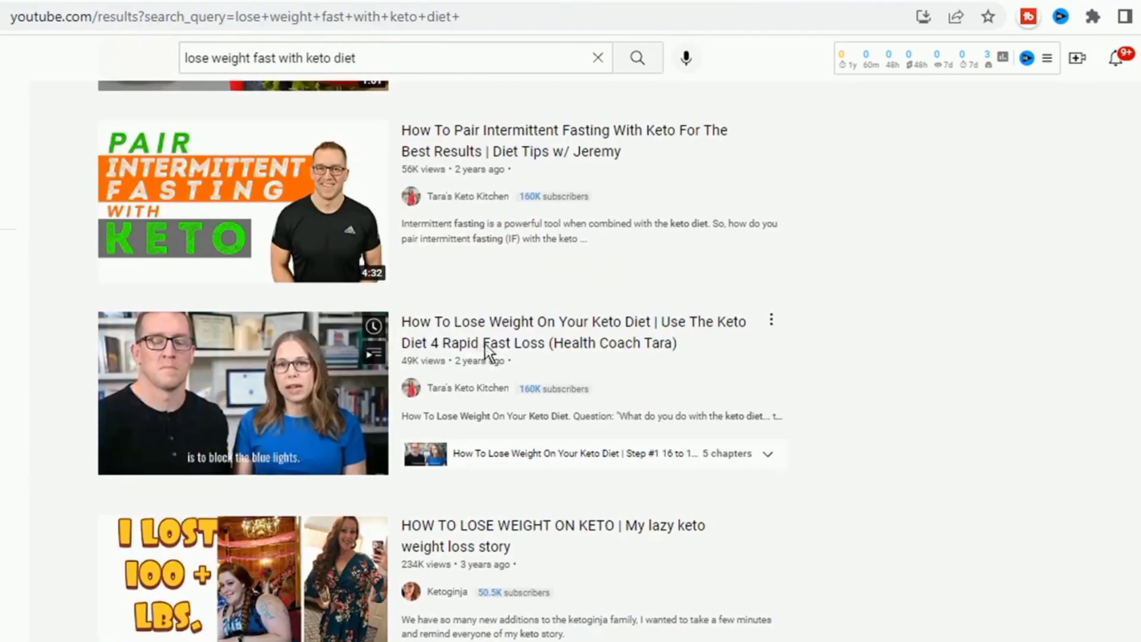
left_click(172, 415)
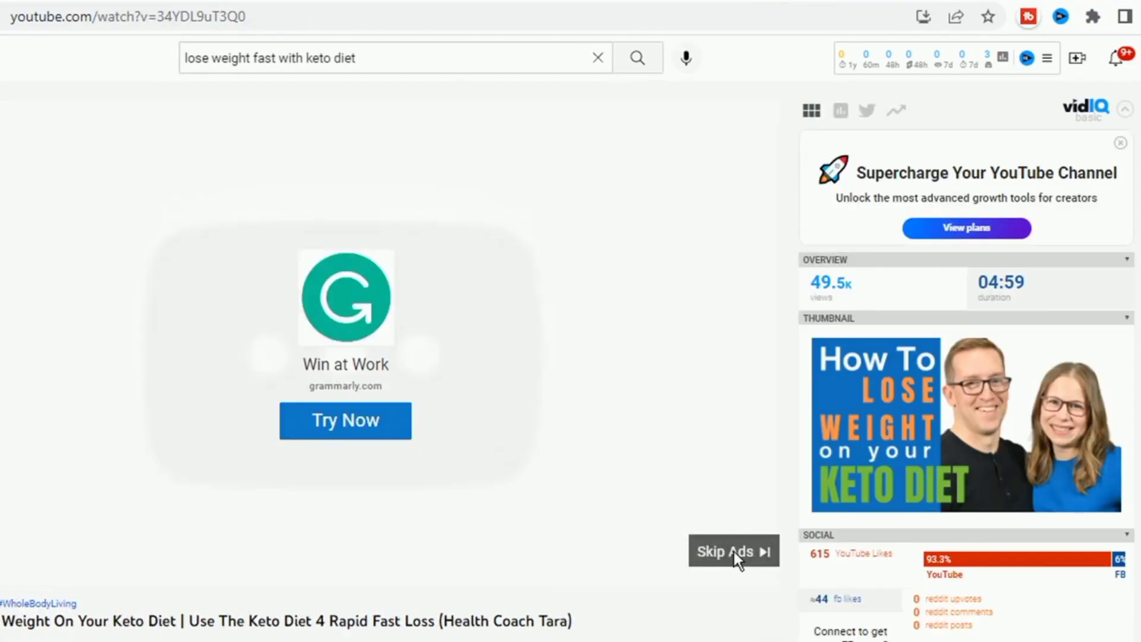
left_click(733, 551)
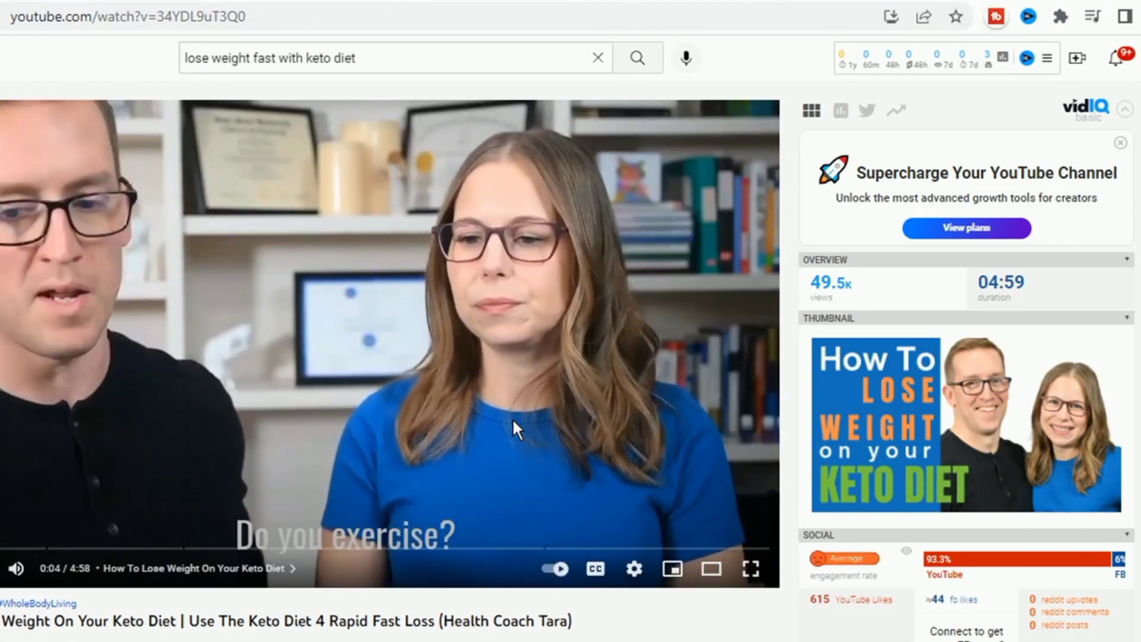
Copy the keto video's page address and paste it into YTubeTool's Tag Generator.
left_click(260, 17)
right_click(52, 13)
left_click(103, 122)
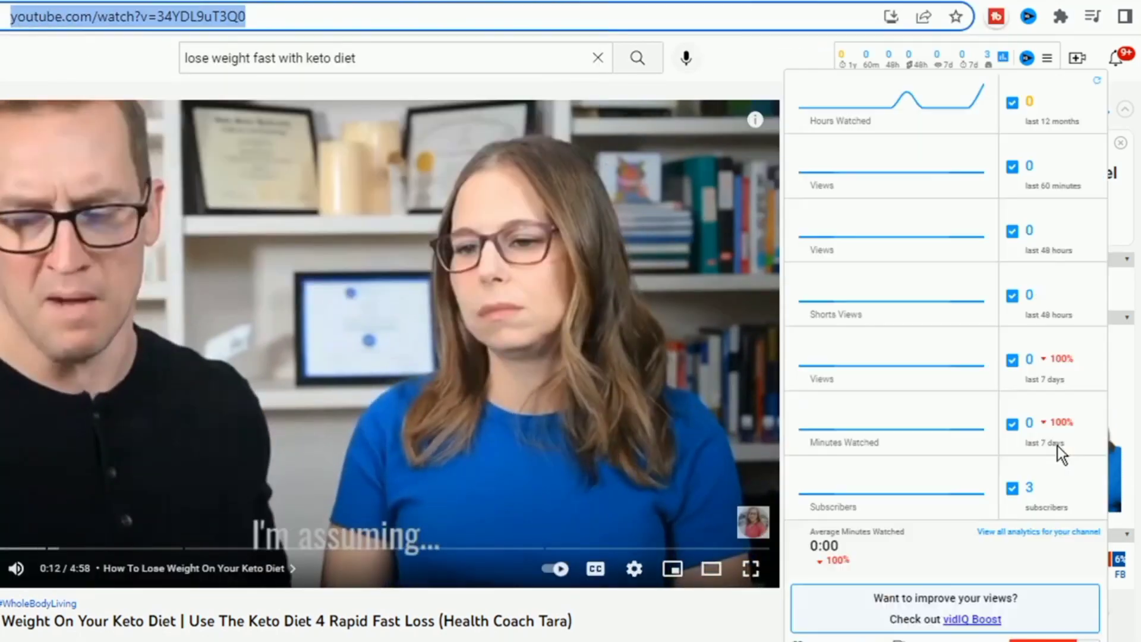
right_click(463, 257)
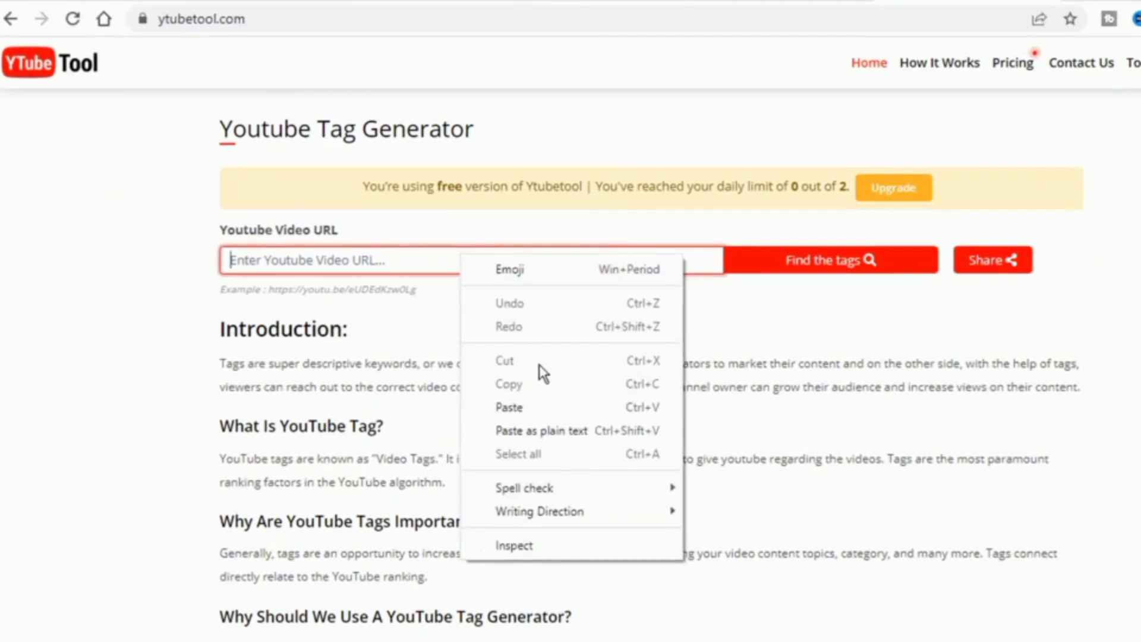
left_click(523, 407)
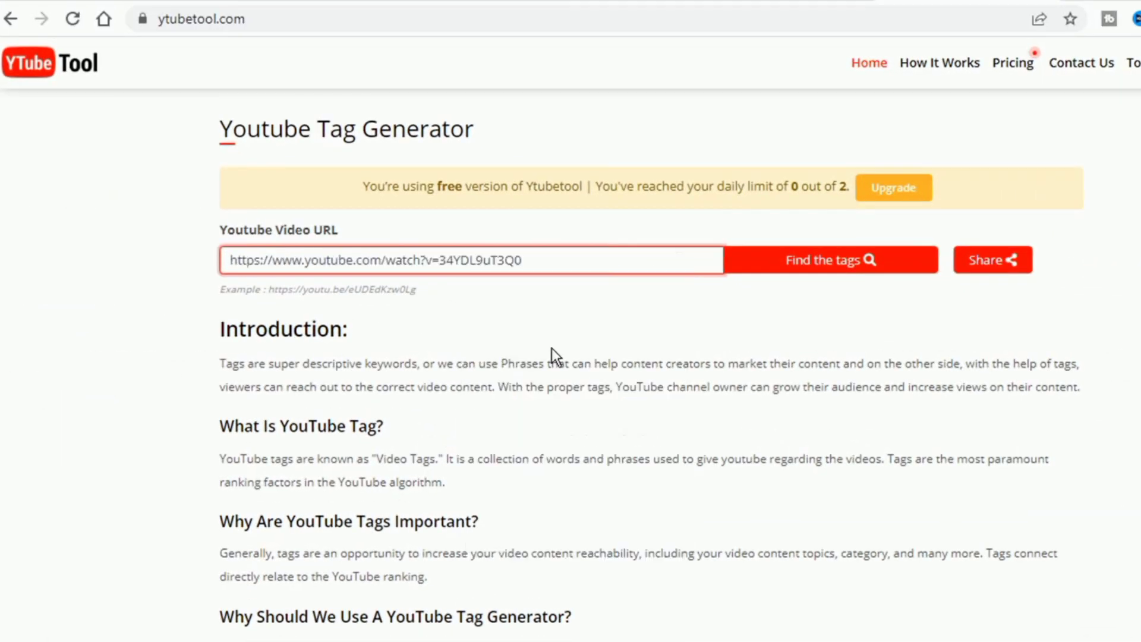
Extract the keto video's tags in YTubeTool, passing reCAPTCHA, and review keto diet, low carb, weight loss.
left_click(783, 261)
left_click(490, 104)
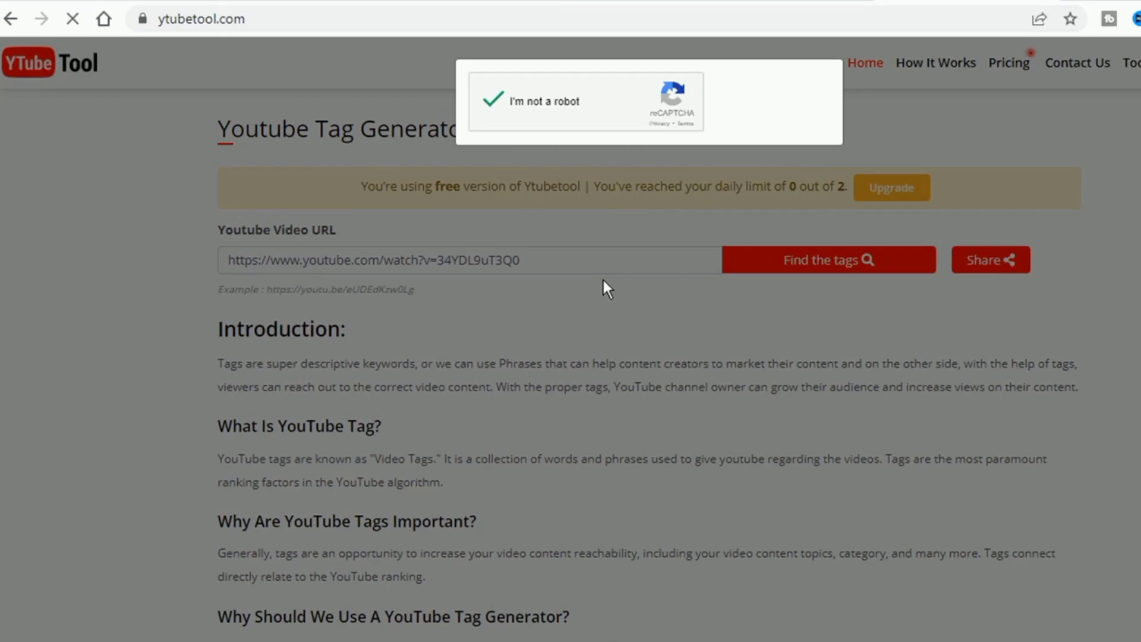
scroll(353, 412, "down", 10)
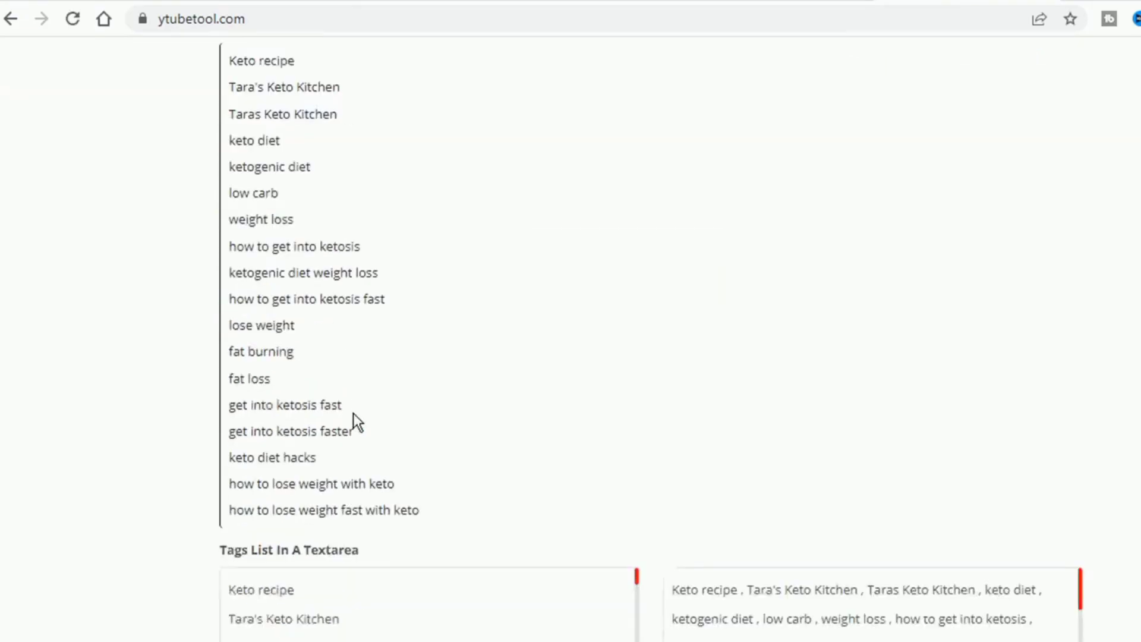
scroll(377, 176, "up", 5)
scroll(353, 333, "down", 8)
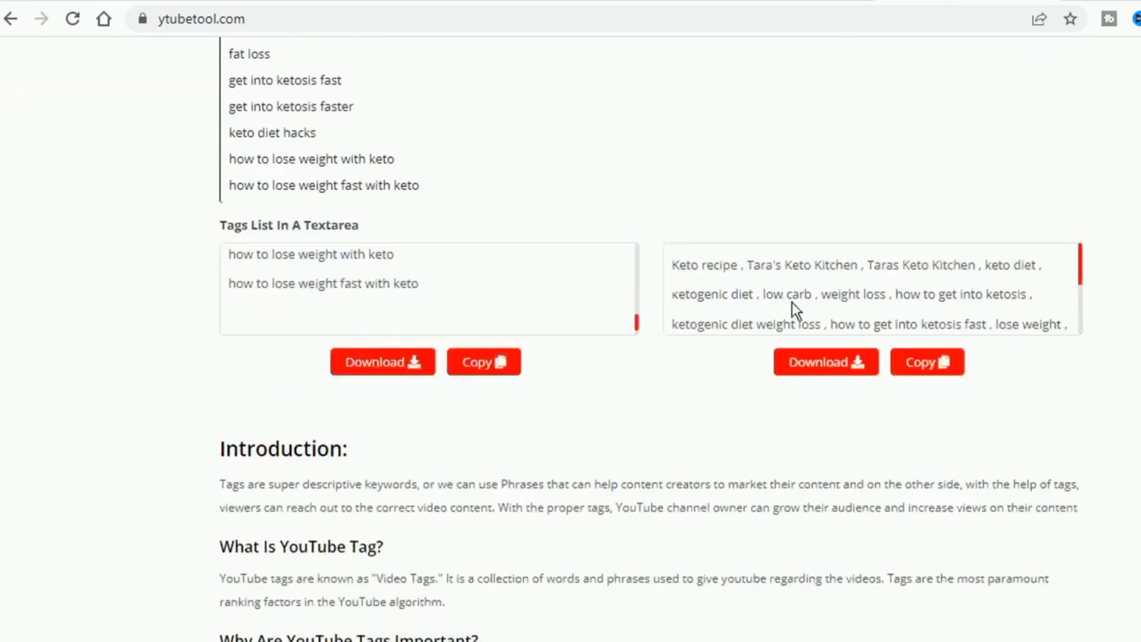
scroll(794, 304, "down", 5)
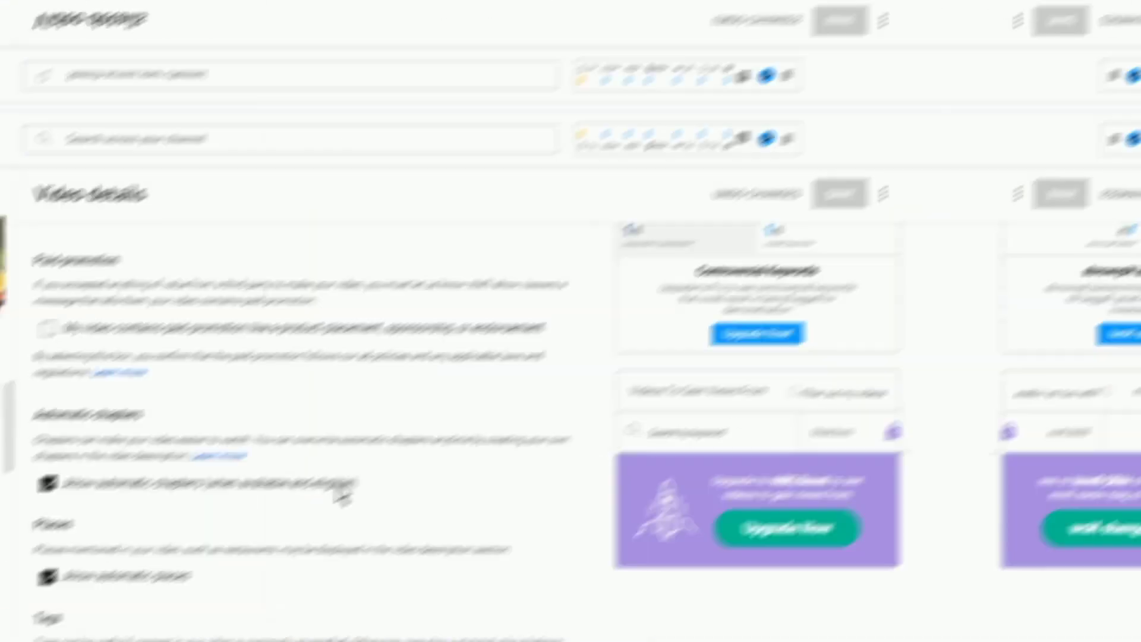